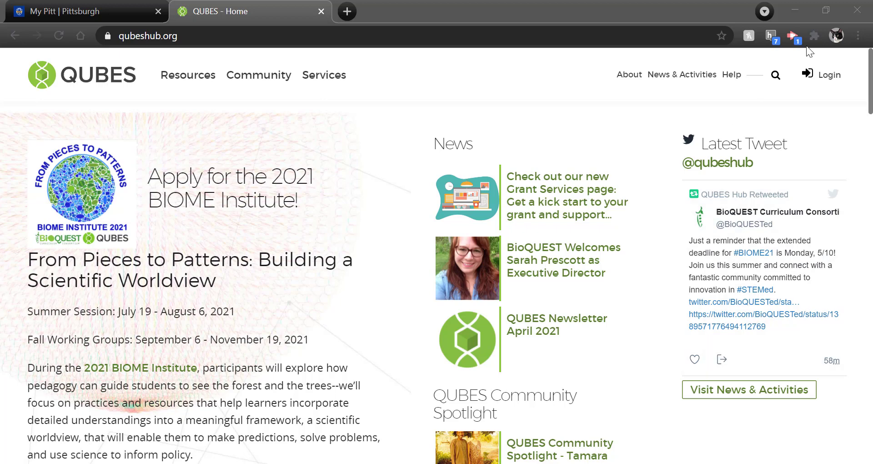
Go from the QUBES Hub home page to the sign-in form via Login at the top right.
click(833, 78)
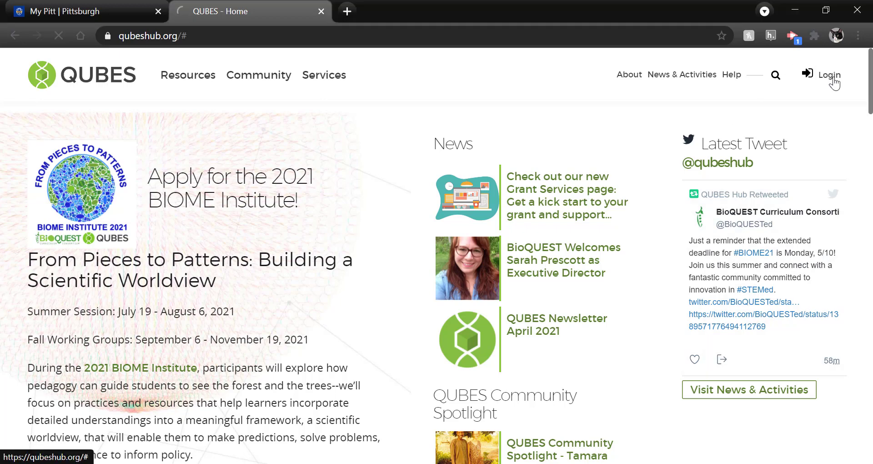
scroll(502, 279, down, 3)
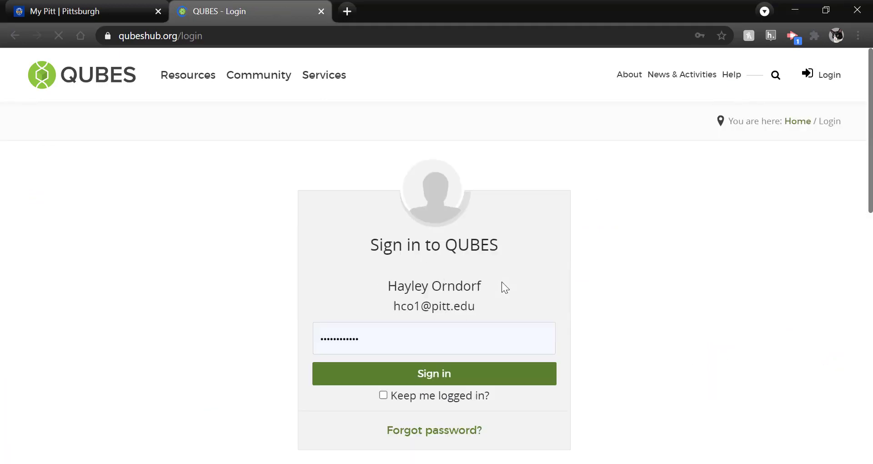
Sign in with the saved password and scroll the dashboard down to My Projects and My Groups.
click(480, 350)
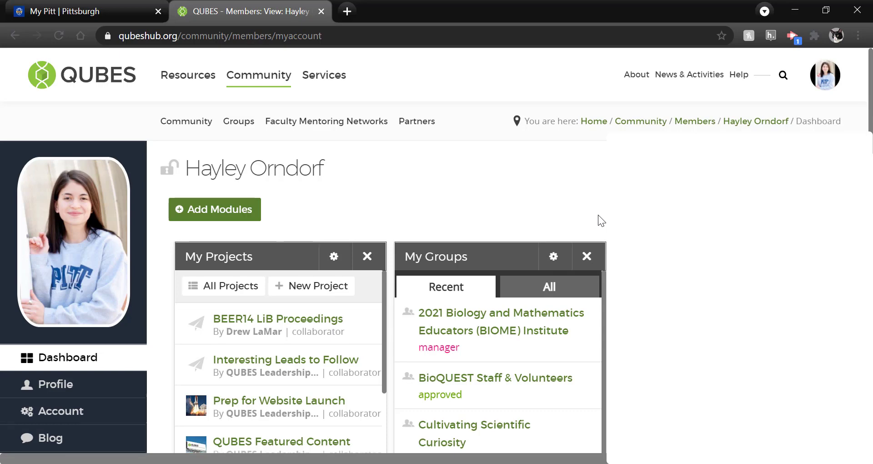
scroll(598, 215, down, 1)
scroll(436, 255, down, 2)
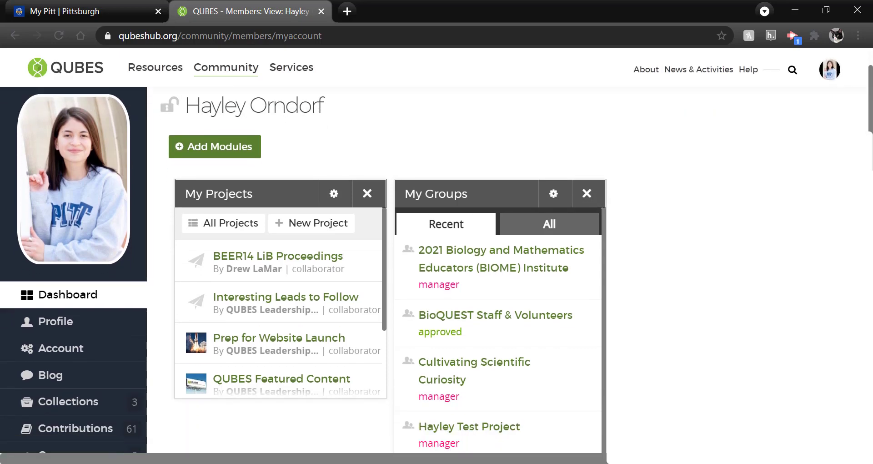
scroll(303, 269, down, 1)
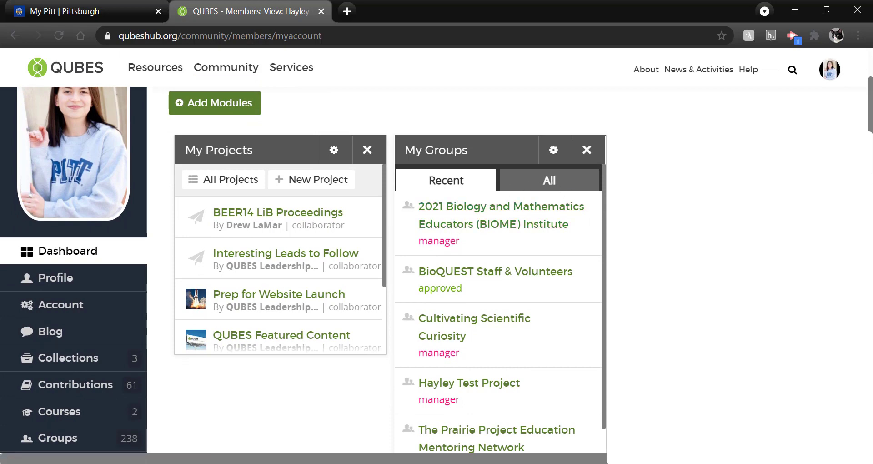
Open Cultivating Scientific Curiosity from My Groups and scroll its overview to BIOME Fall Working Groups.
click(492, 322)
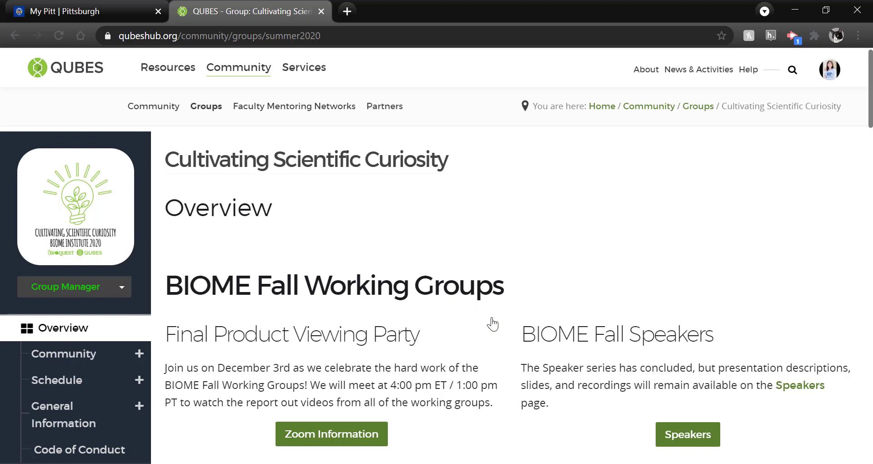
scroll(493, 324, down, 2)
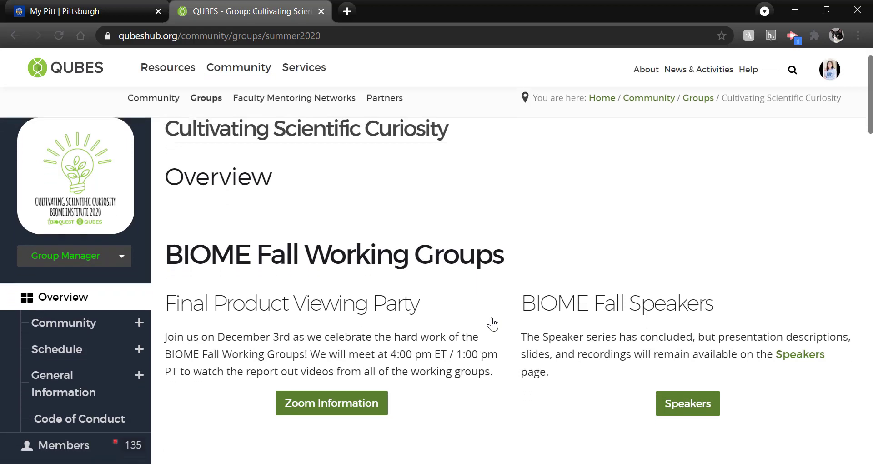
scroll(493, 323, down, 2)
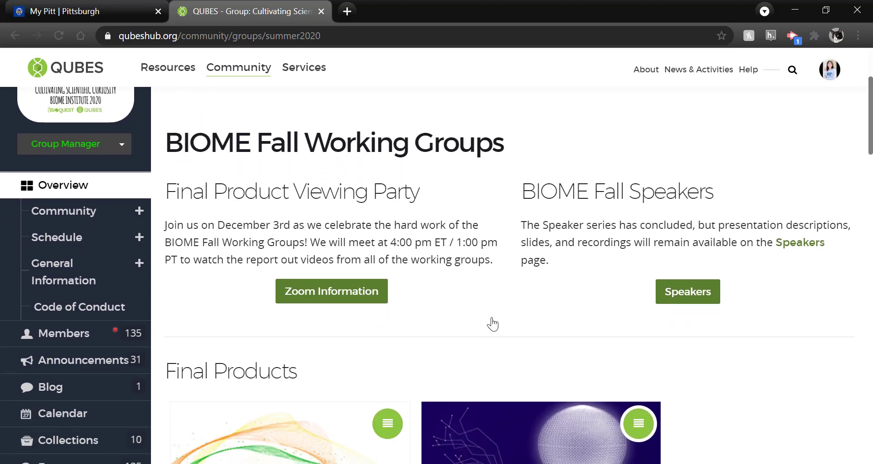
scroll(492, 324, down, 1)
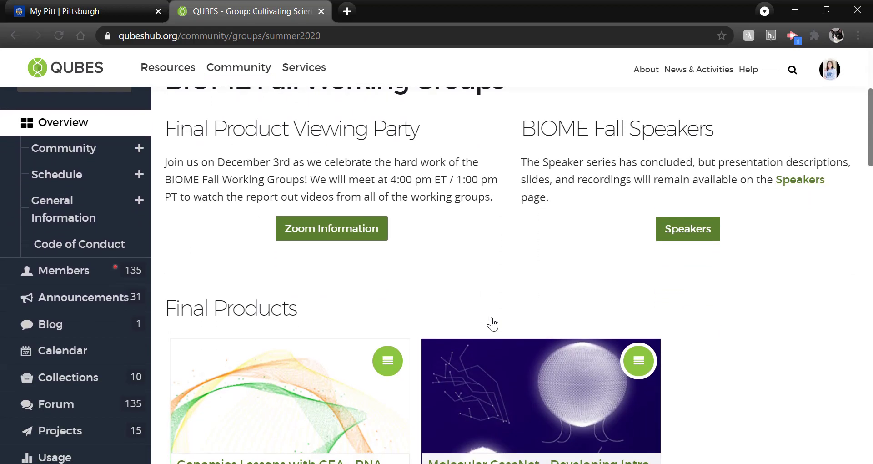
scroll(493, 323, down, 1)
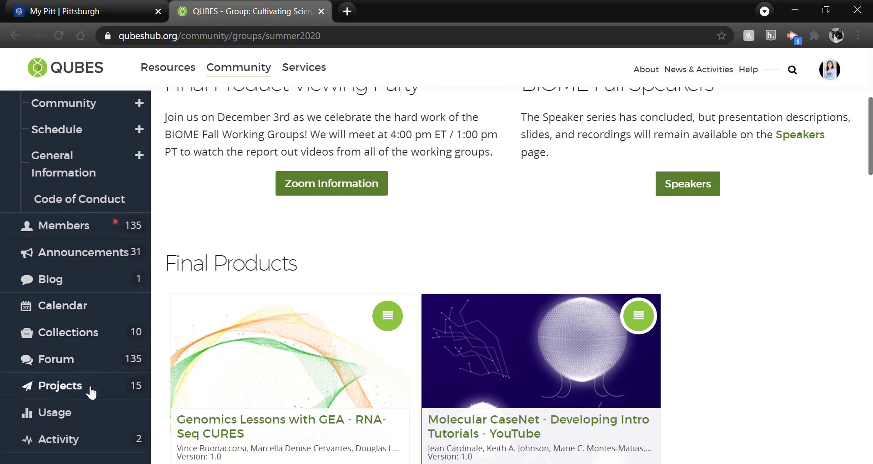
Find Staff Resources in the group's Projects list and open its project page.
click(91, 391)
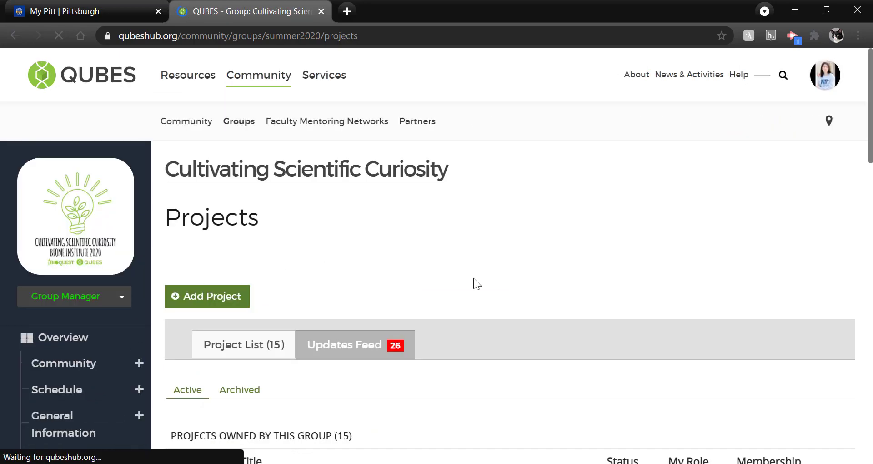
scroll(473, 277, down, 1)
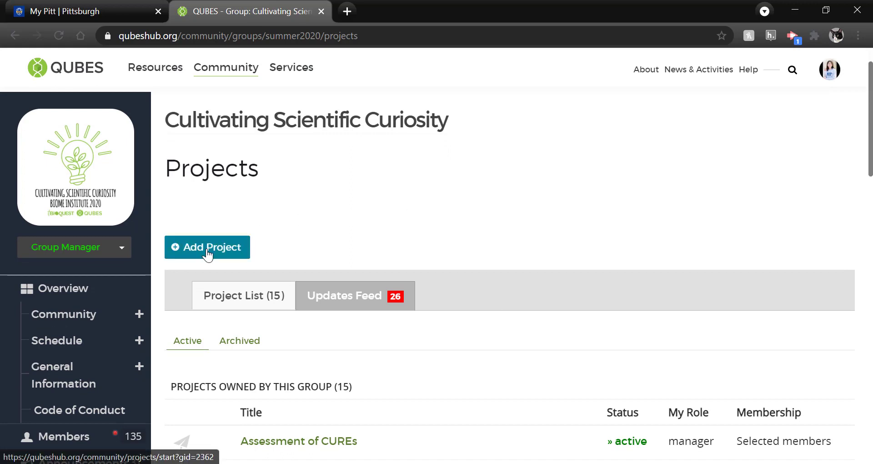
scroll(538, 324, down, 2)
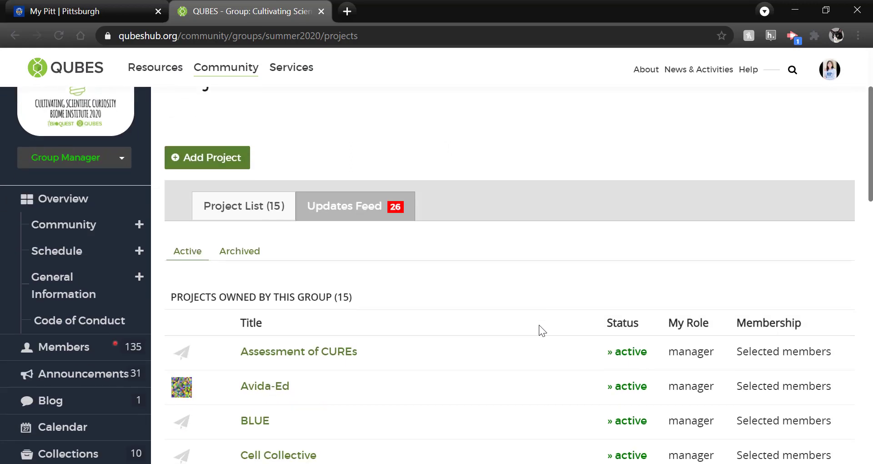
scroll(538, 325, down, 2)
scroll(539, 324, down, 4)
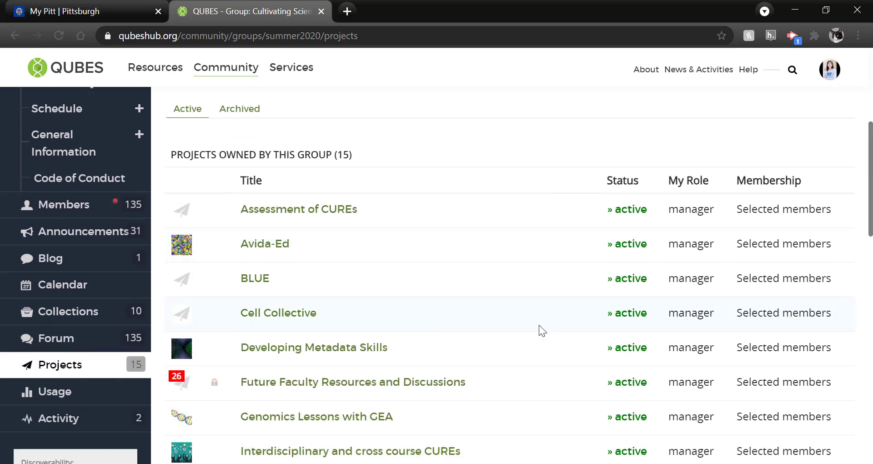
scroll(539, 324, down, 4)
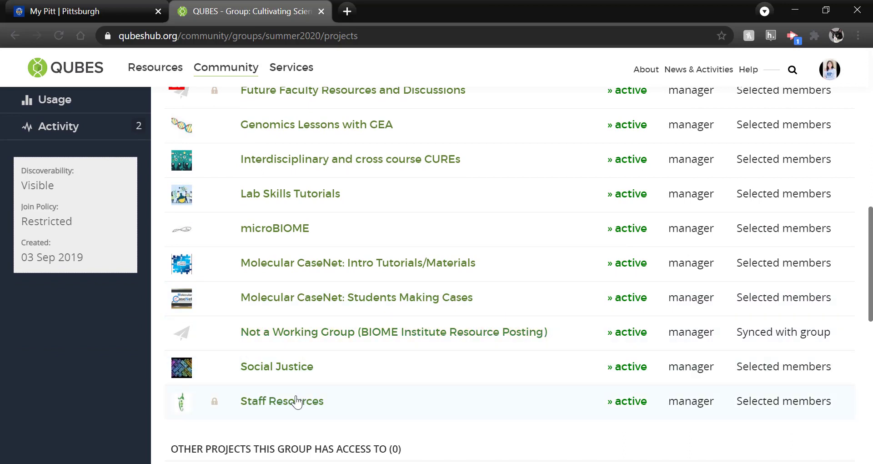
click(294, 402)
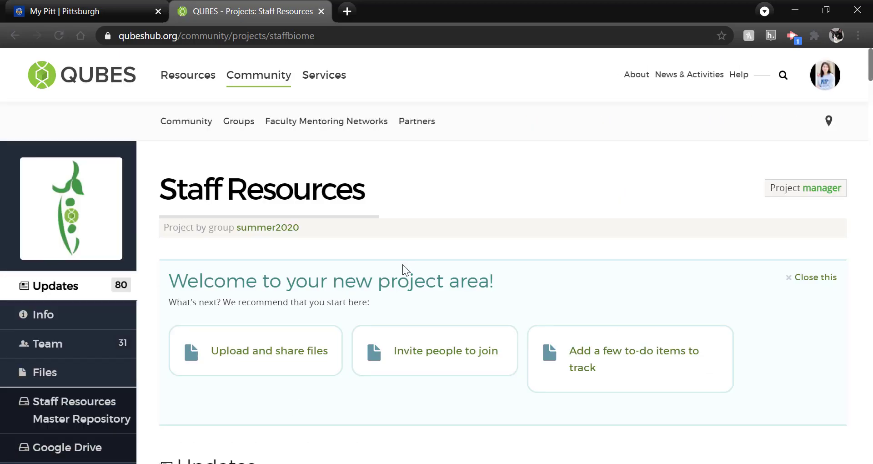
scroll(402, 264, down, 1)
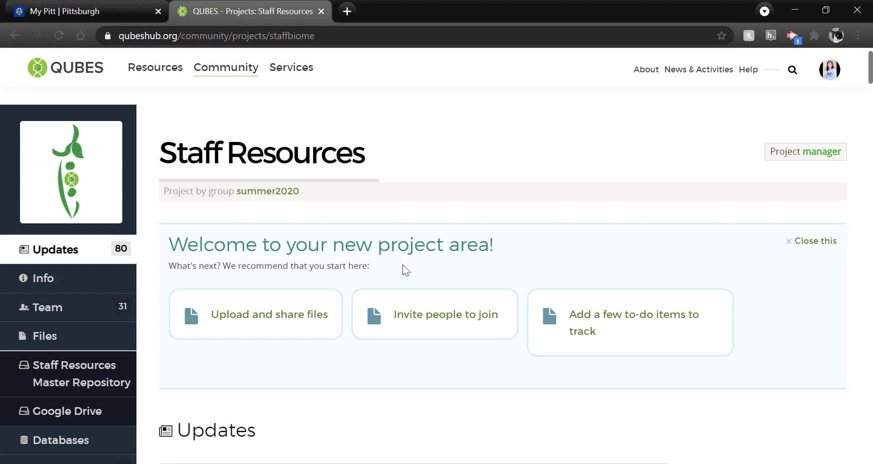
Add an empty folder named 'Test' to the Staff Resources Master Repository.
click(64, 383)
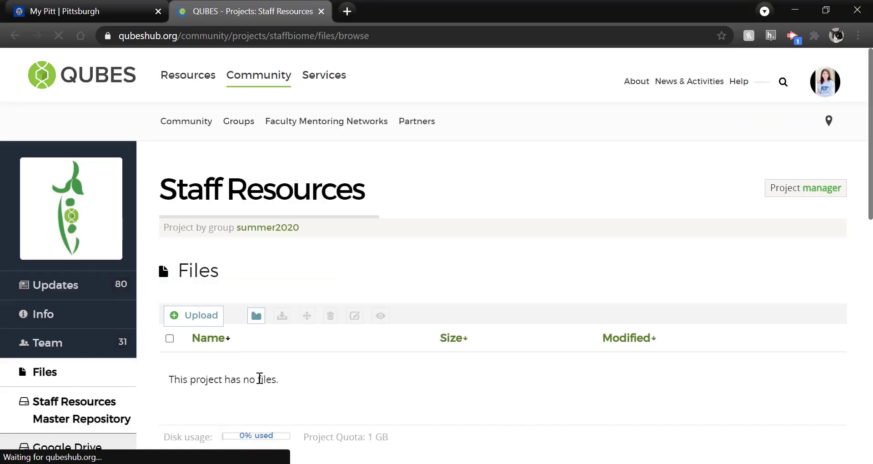
scroll(259, 379, down, 1)
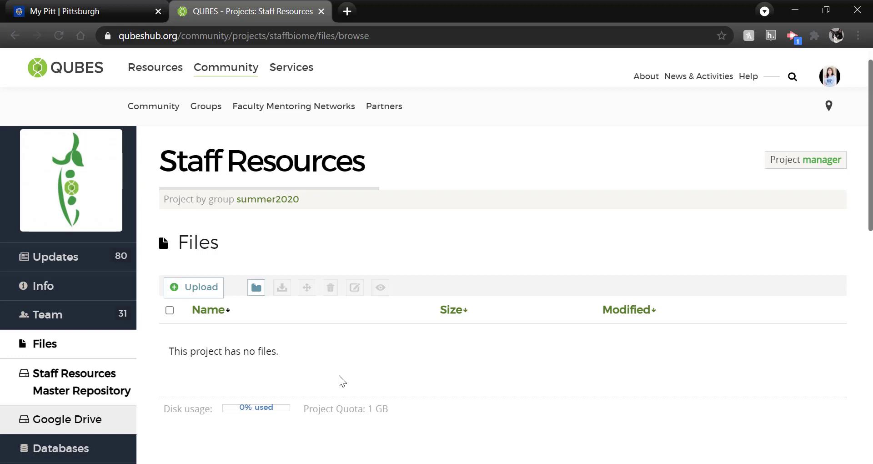
click(255, 287)
double_click(321, 249)
text(Test)
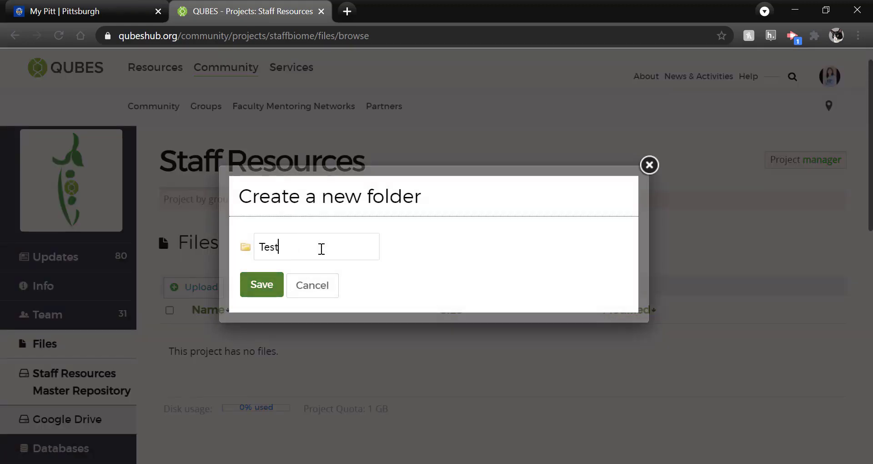
click(277, 285)
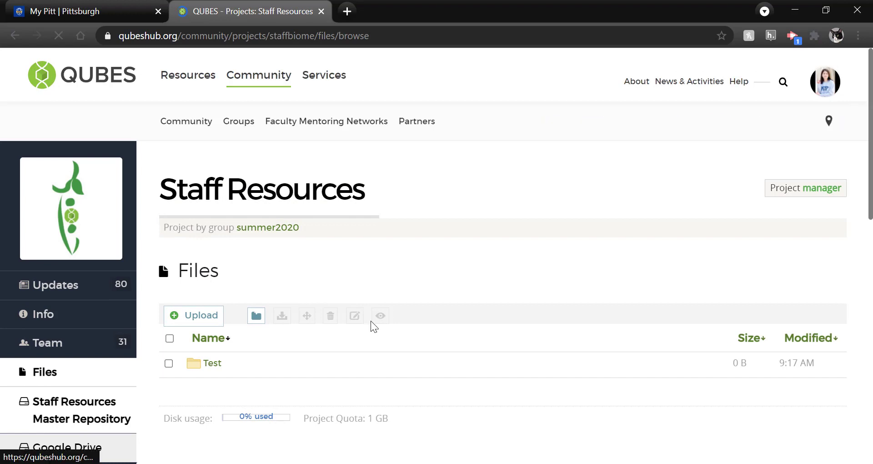
Upload 2021 all qubes fmns.png, 2021 year 7 fmns.png and all qubes fmns may 2018.pptx into Test.
click(216, 366)
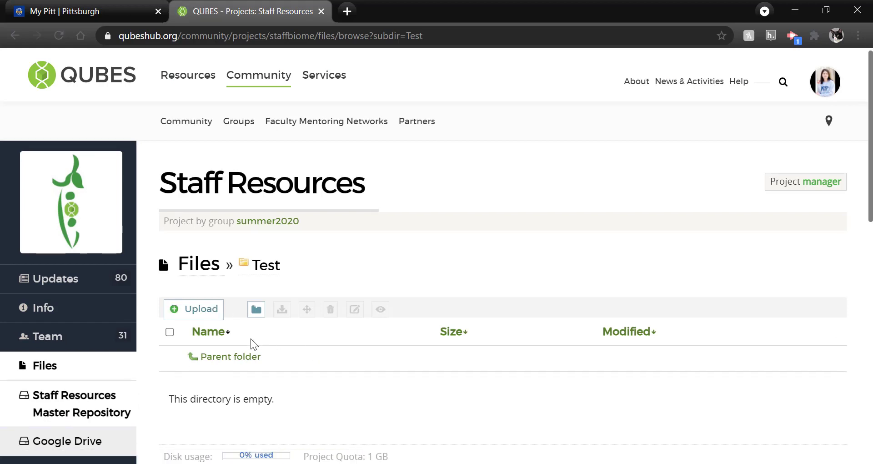
click(212, 316)
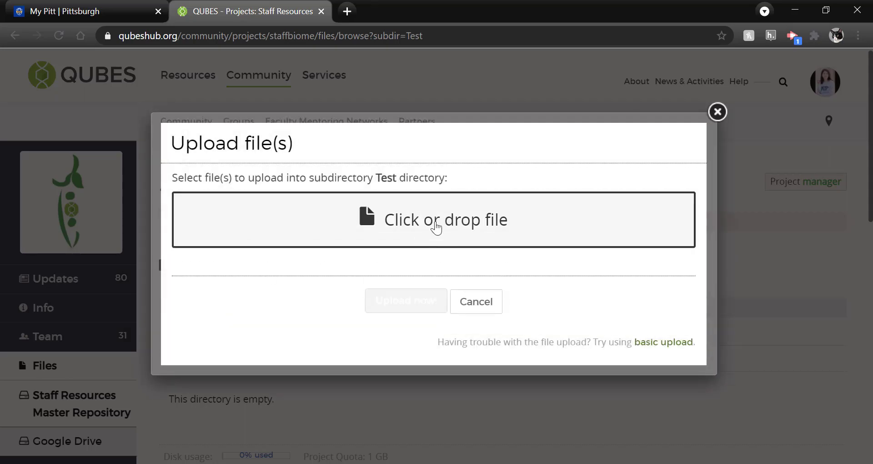
click(436, 227)
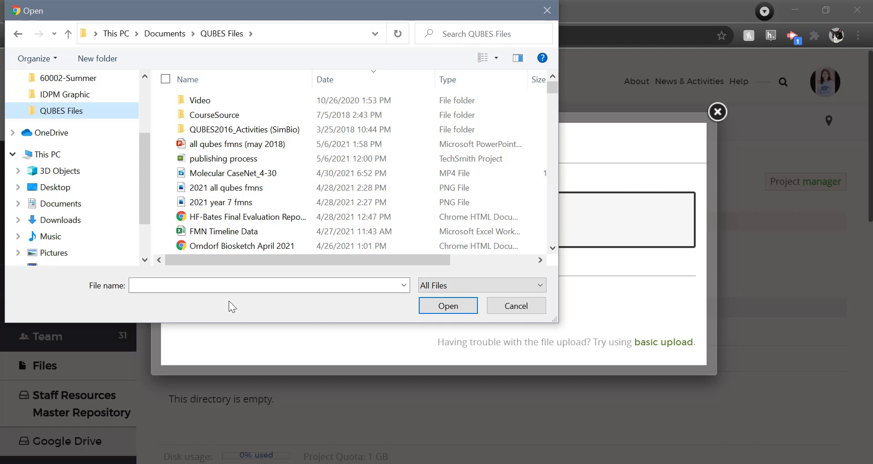
click(170, 144)
click(170, 188)
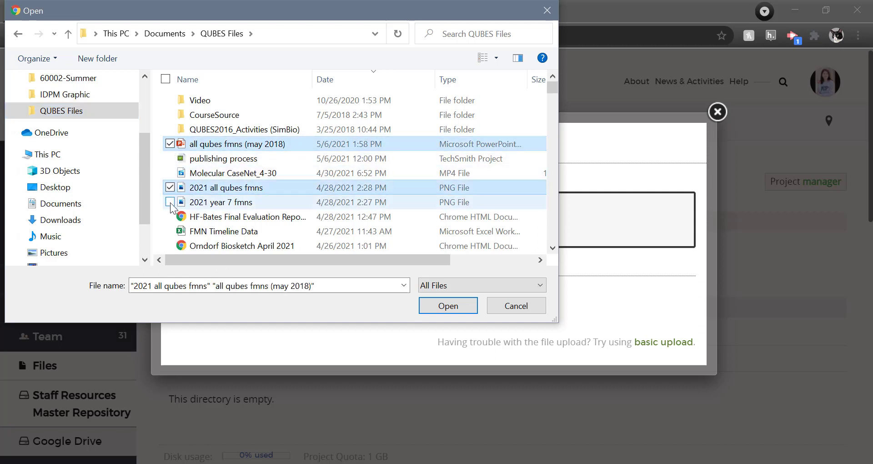
click(171, 203)
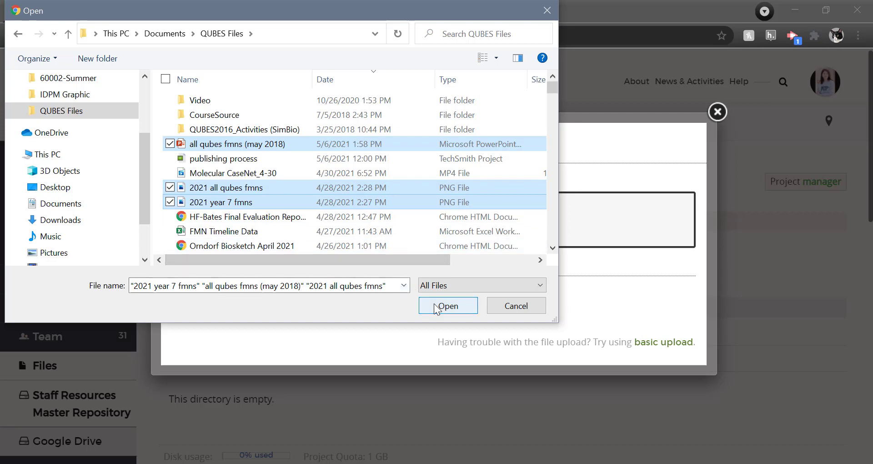
click(448, 306)
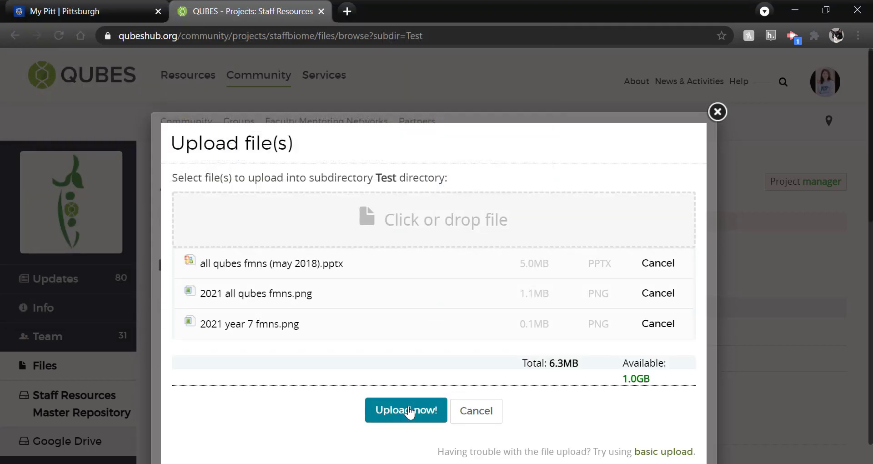
click(410, 412)
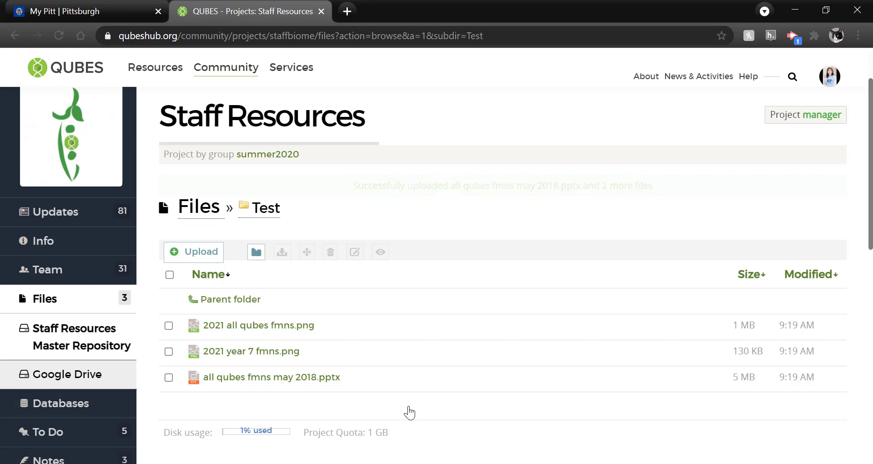
Open 'Start a new resource' from the project's Publications section to list resource types.
scroll(410, 412, down, 1)
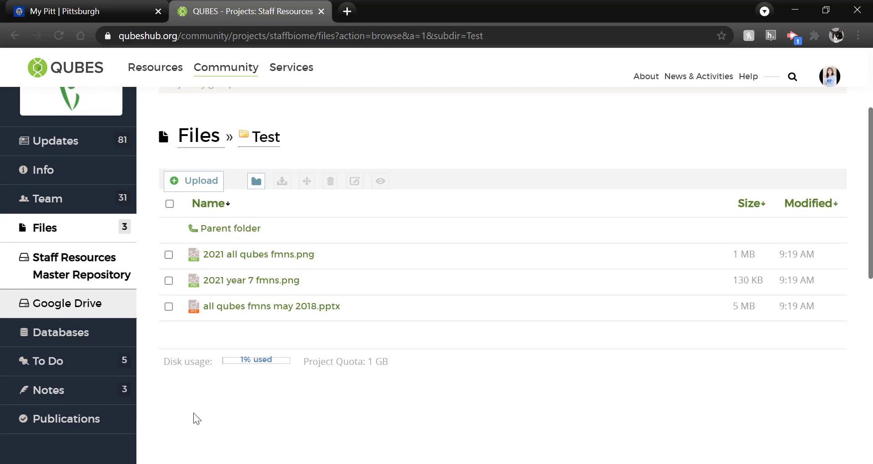
click(72, 428)
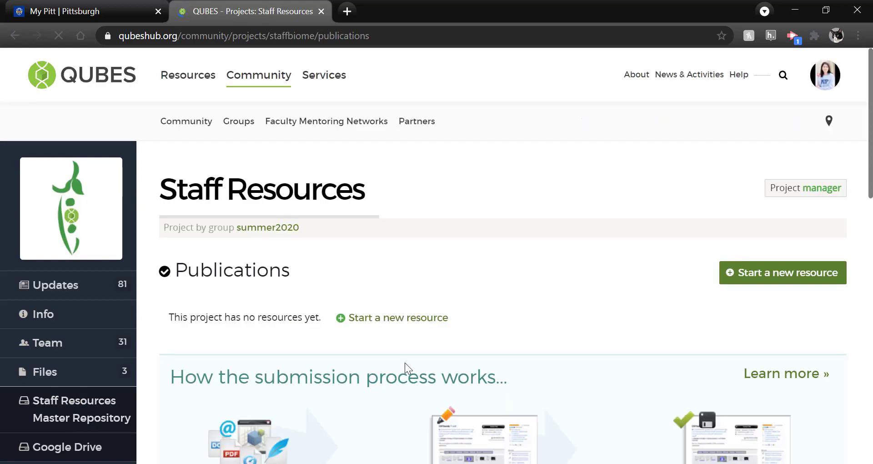
scroll(404, 362, down, 1)
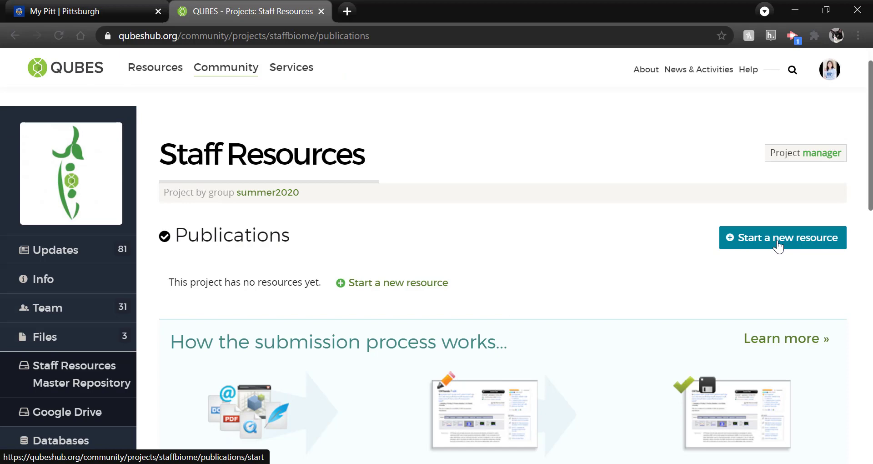
click(778, 246)
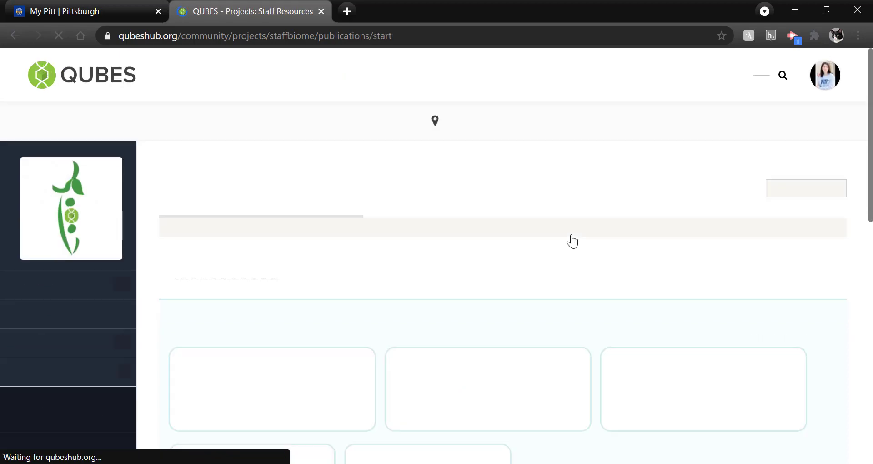
scroll(572, 241, down, 1)
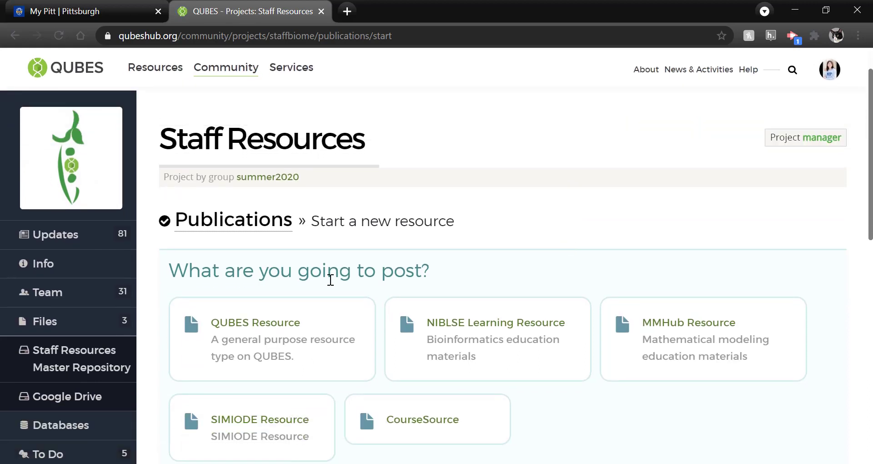
Create a QUBES Resource draft, opening Untitled QUBES Resource Draft (1) at its Content step.
click(279, 350)
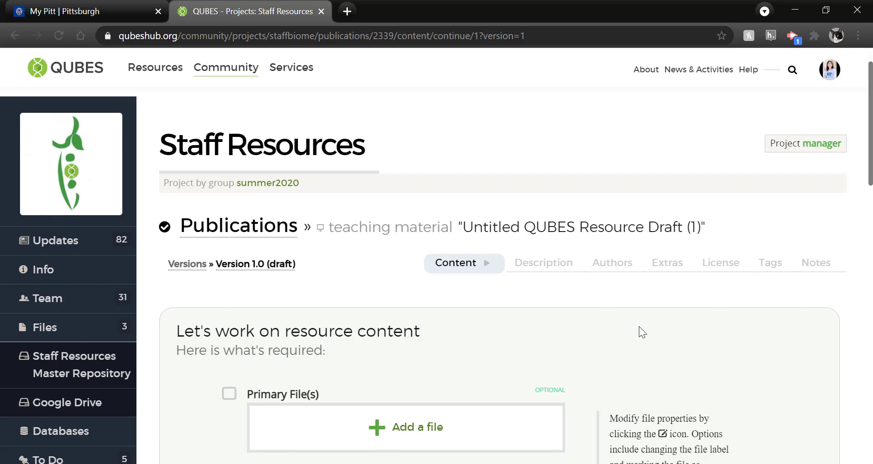
scroll(639, 326, down, 4)
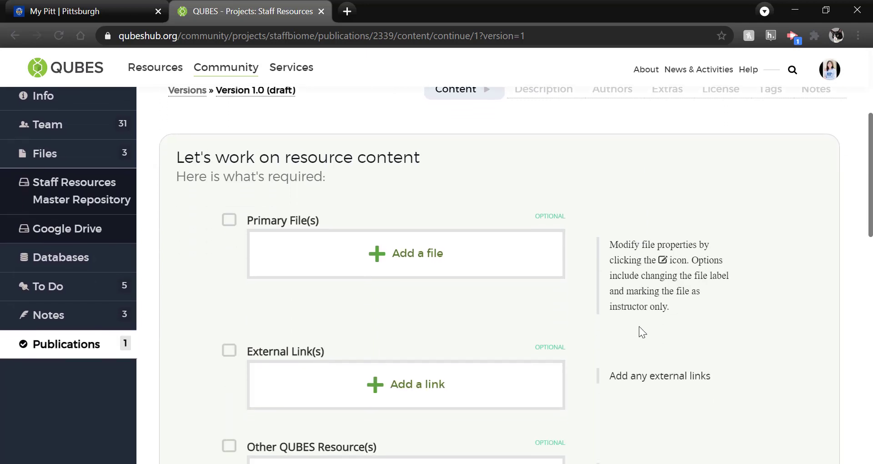
scroll(639, 326, down, 1)
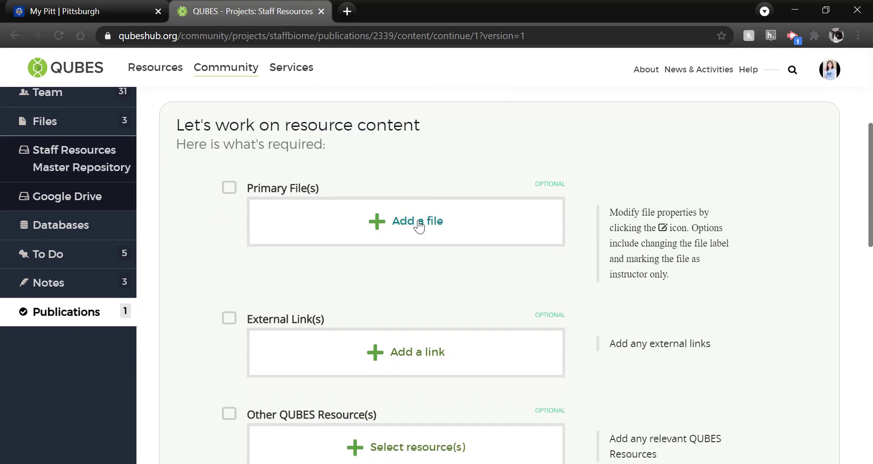
Attach both fmns PNGs and the May 2018 fmns PowerPoint from the Test folder as primary files.
click(419, 225)
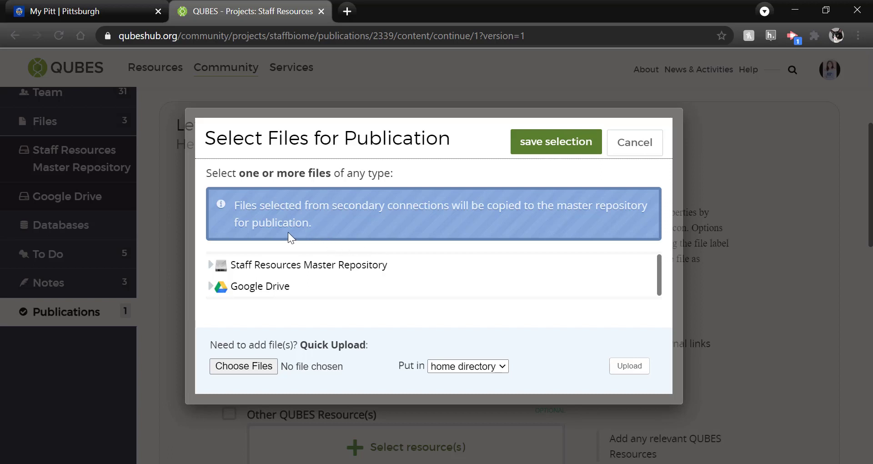
click(210, 268)
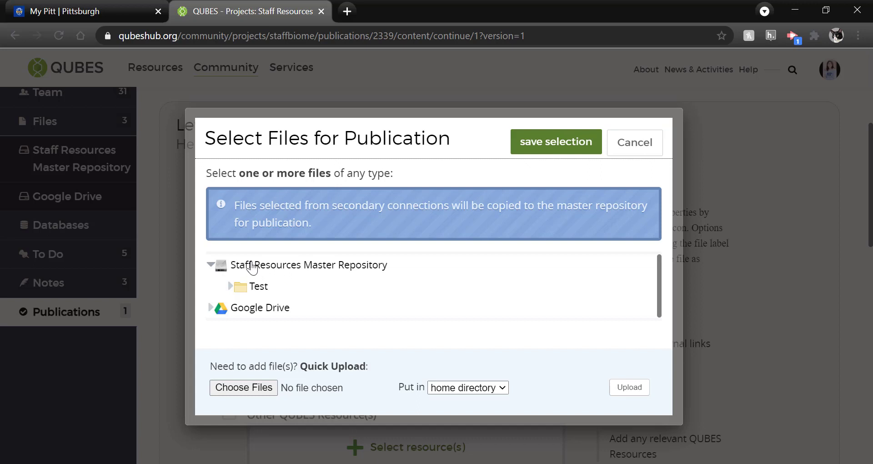
click(230, 287)
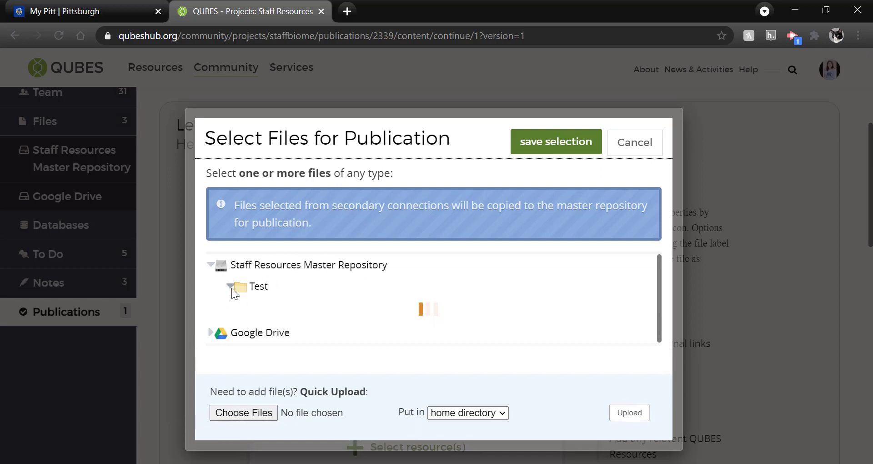
click(301, 305)
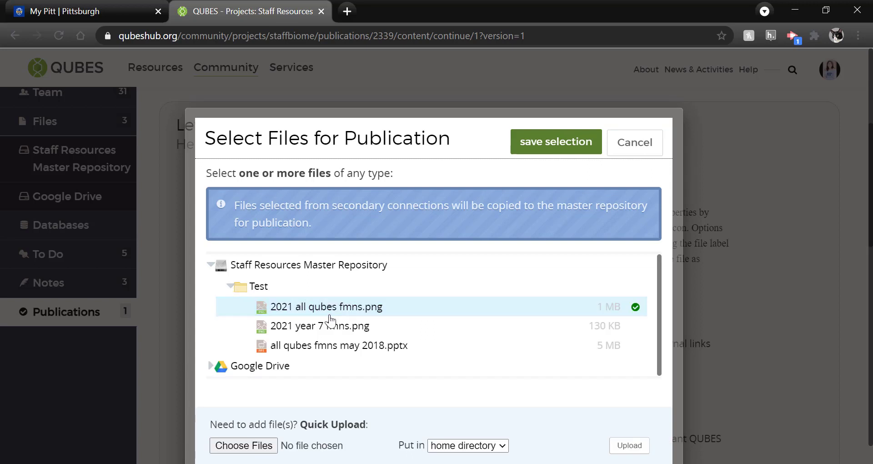
click(334, 326)
click(334, 353)
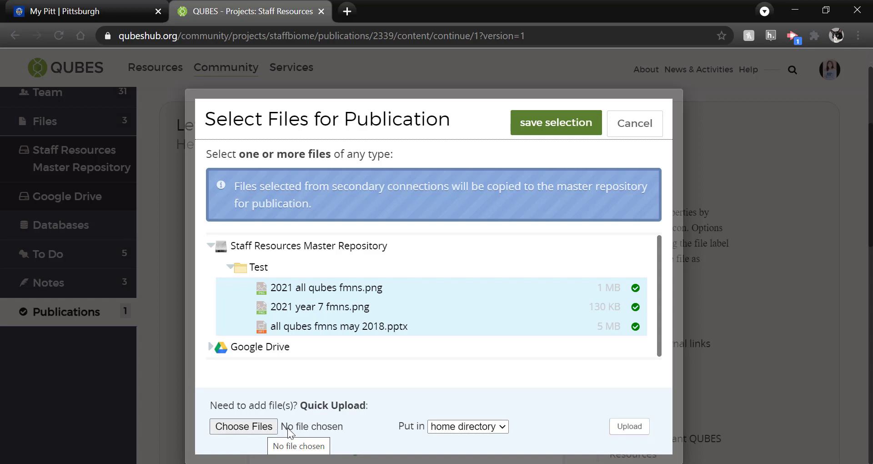
click(336, 328)
click(335, 327)
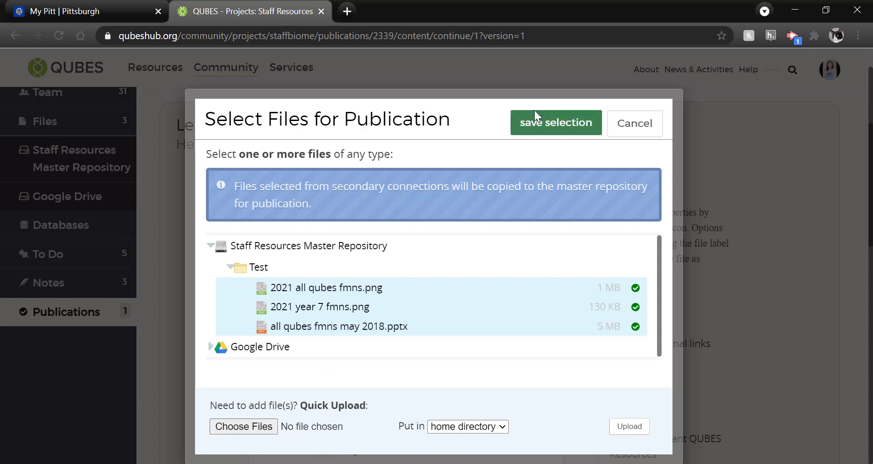
click(549, 134)
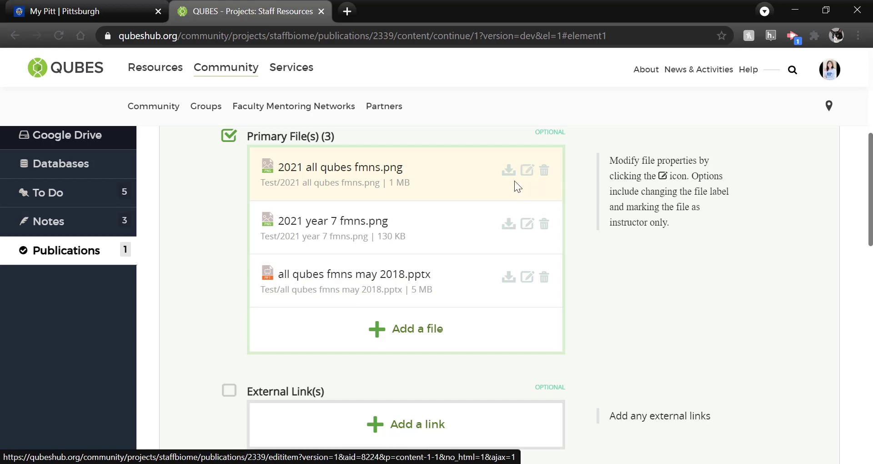
scroll(484, 209, down, 2)
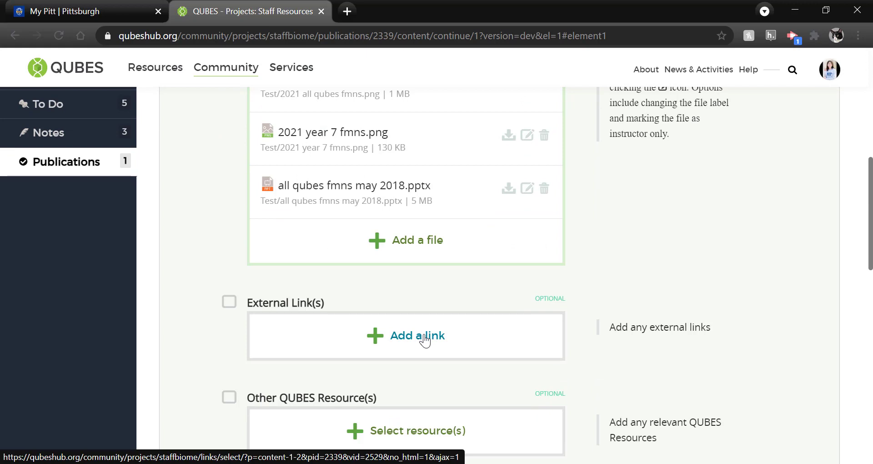
click(425, 340)
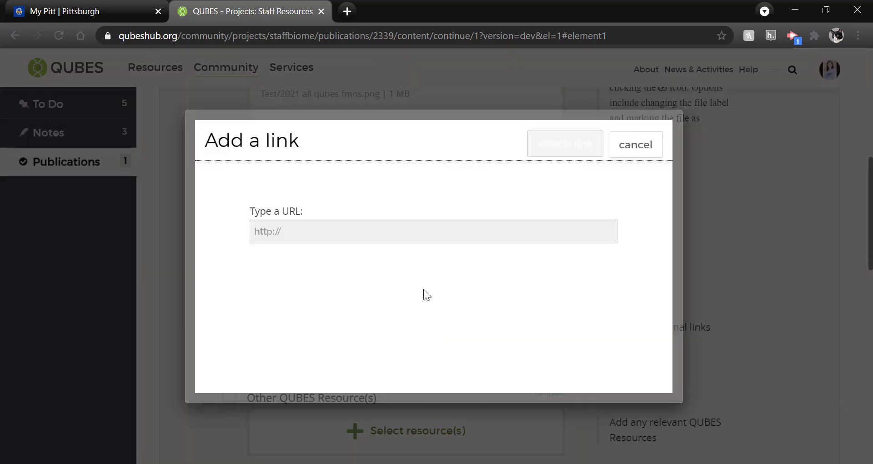
click(631, 150)
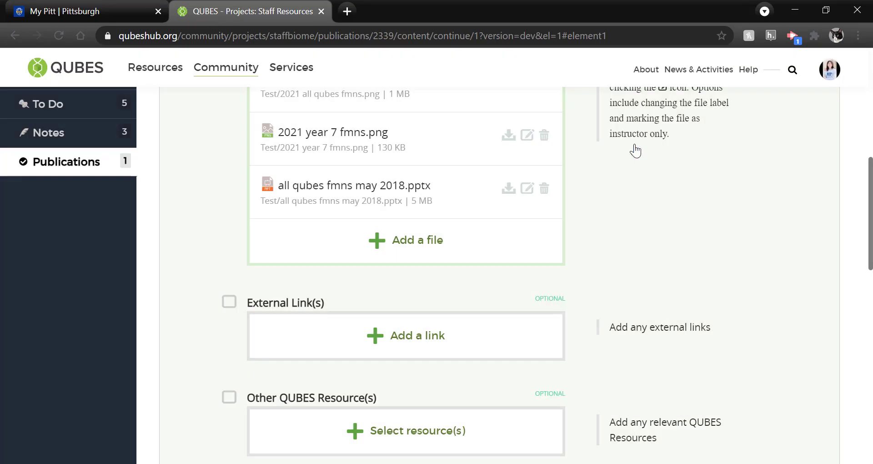
scroll(551, 335, down, 2)
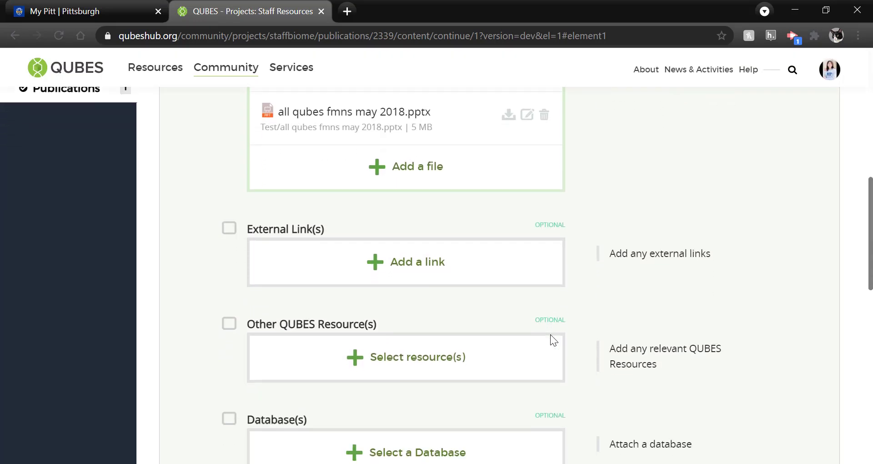
scroll(551, 335, down, 1)
click(453, 341)
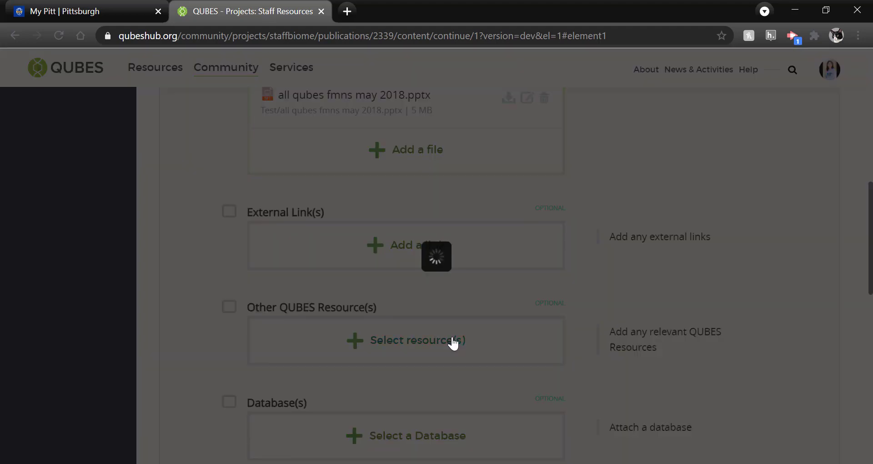
scroll(460, 313, down, 3)
scroll(460, 313, up, 2)
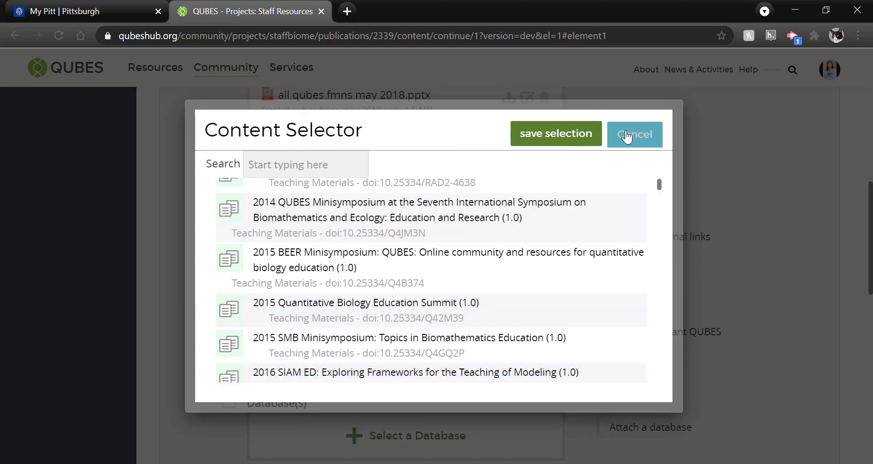
click(642, 143)
scroll(604, 351, down, 1)
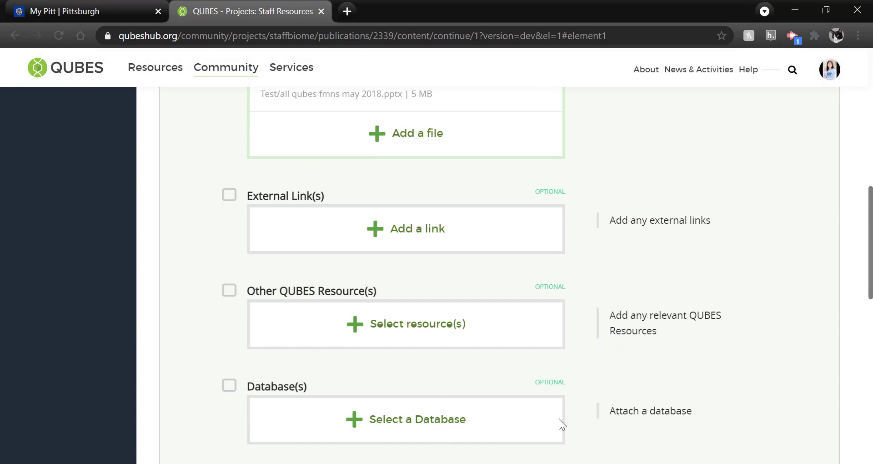
scroll(559, 418, down, 2)
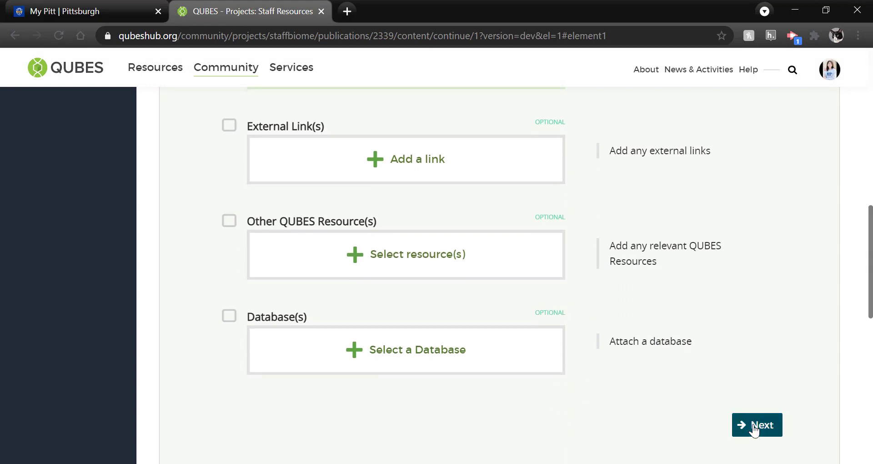
Advance to the description step and retitle the resource 'Test'.
click(754, 430)
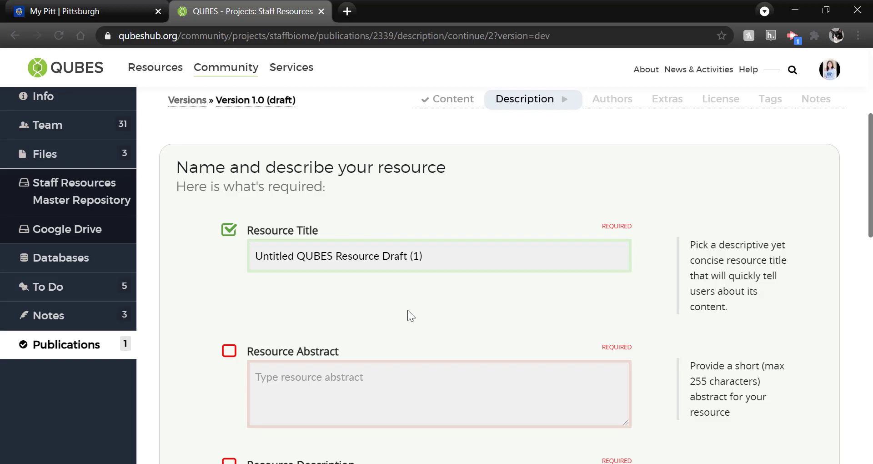
scroll(407, 309, down, 1)
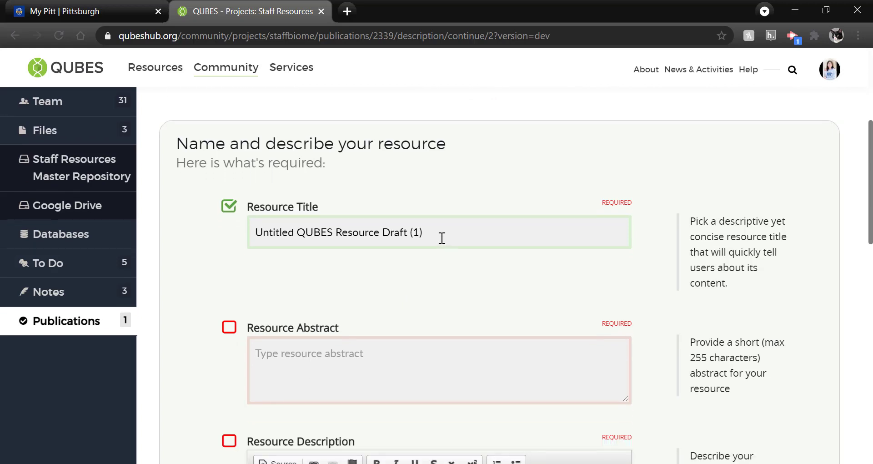
drag(440, 236, 208, 238)
text(Test)
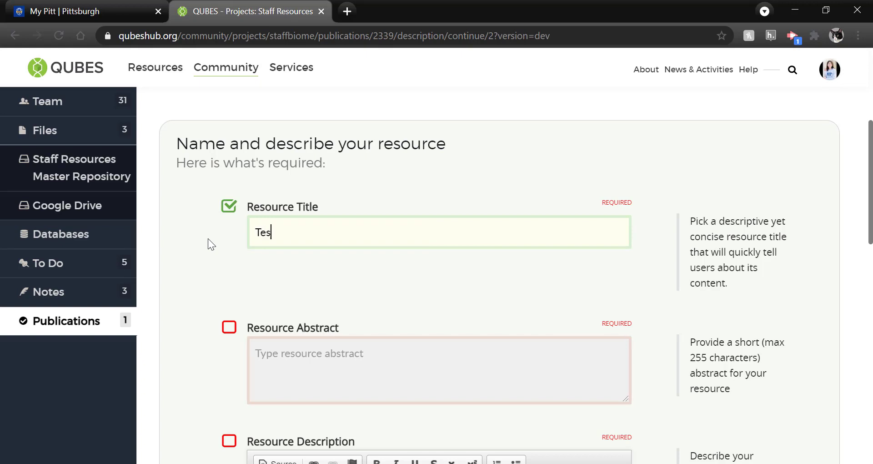
Enter 'test' as both the Resource Abstract and the Resource Description.
click(274, 374)
text(test)
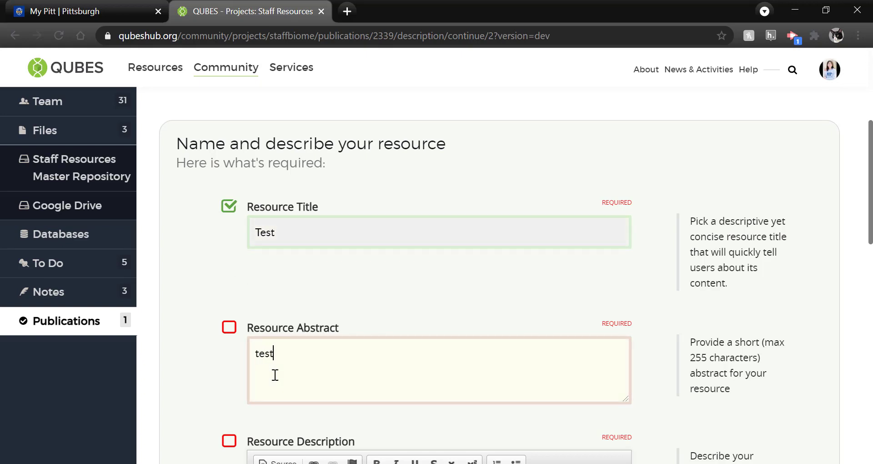
scroll(274, 374, down, 3)
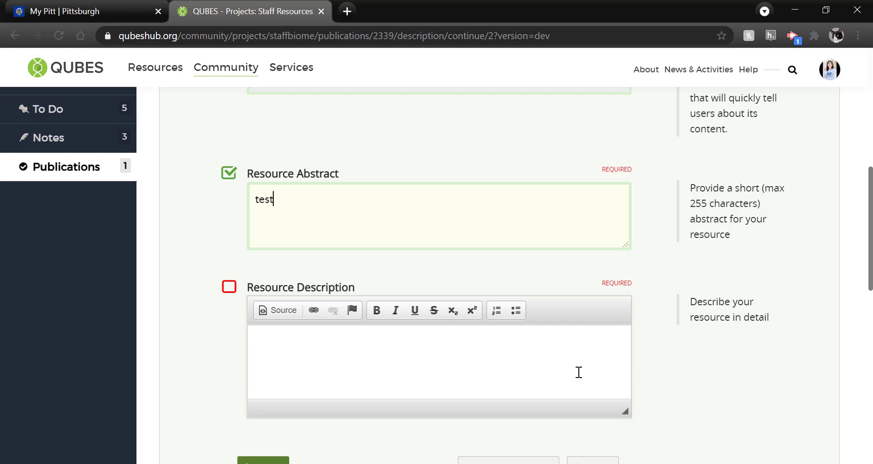
click(491, 357)
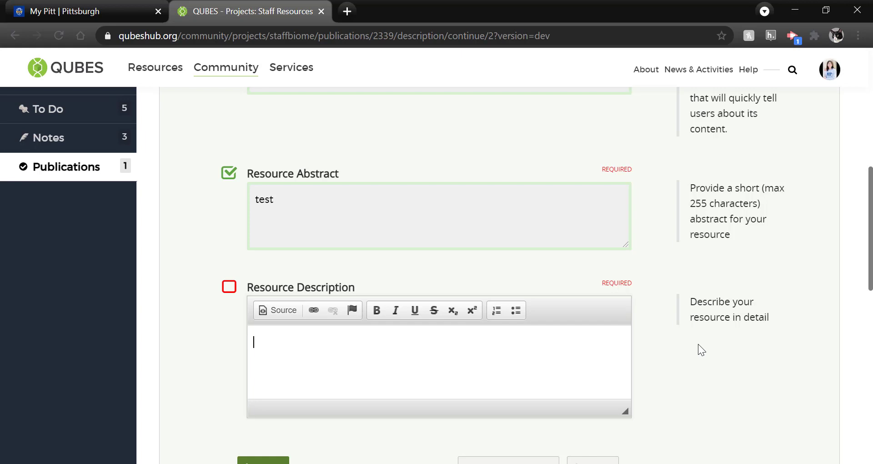
text(test)
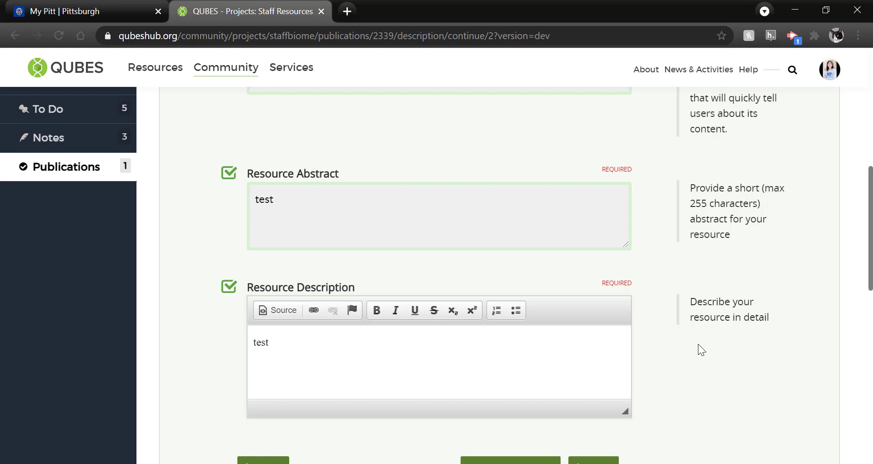
scroll(698, 339, down, 1)
scroll(699, 329, down, 1)
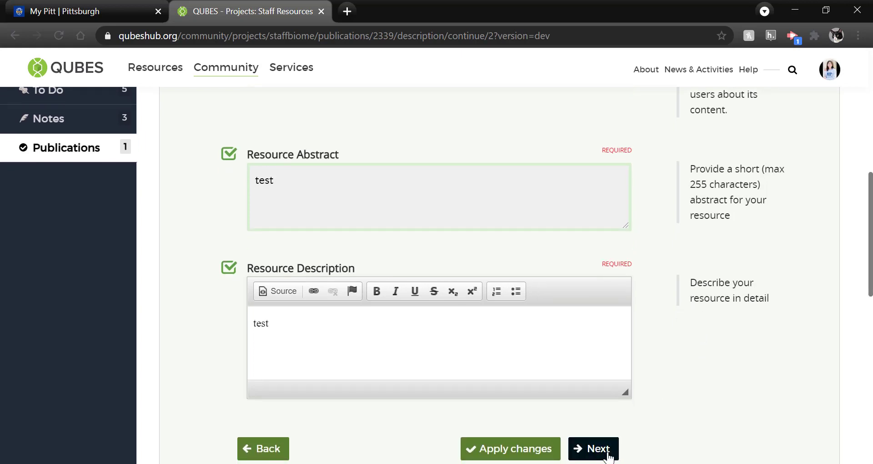
On the Authors step, select two project team members as Resource Authors and save.
click(609, 452)
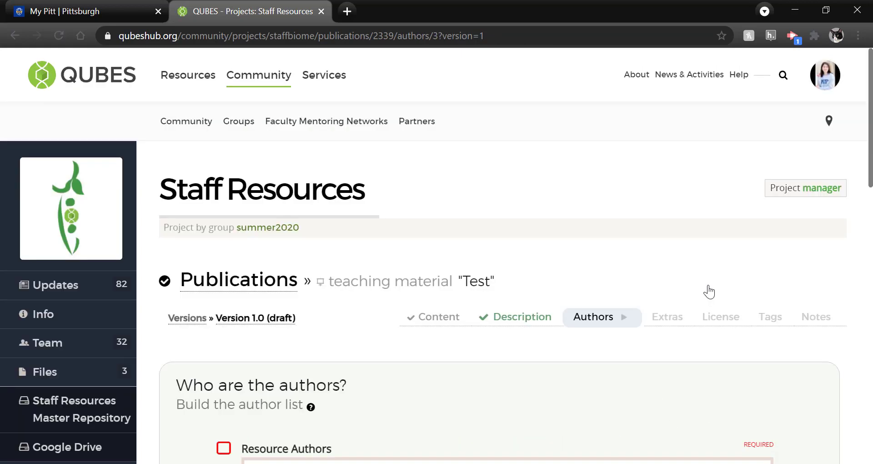
scroll(708, 291, down, 3)
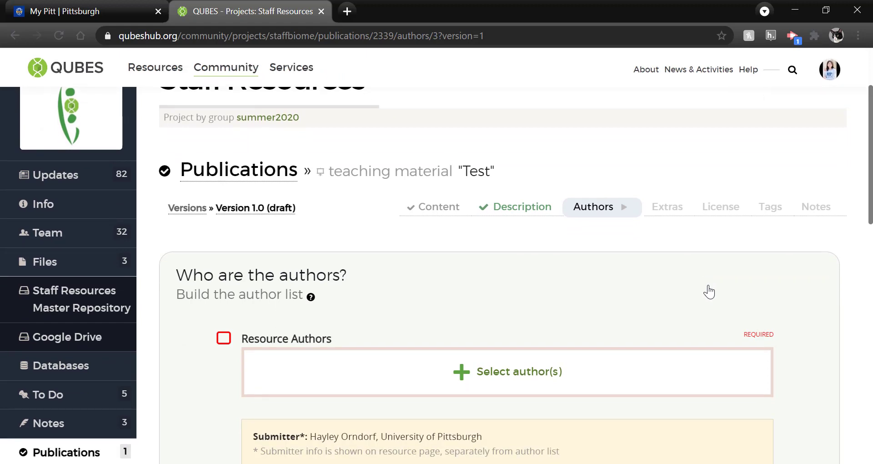
scroll(709, 292, down, 1)
click(510, 346)
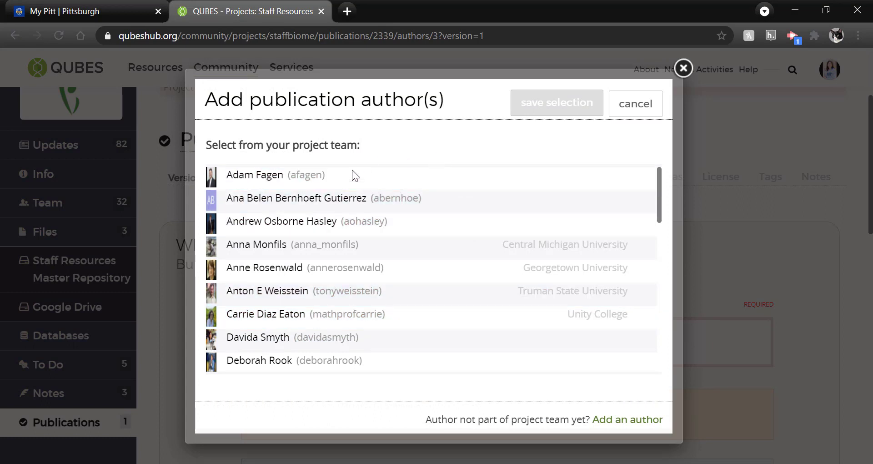
click(386, 184)
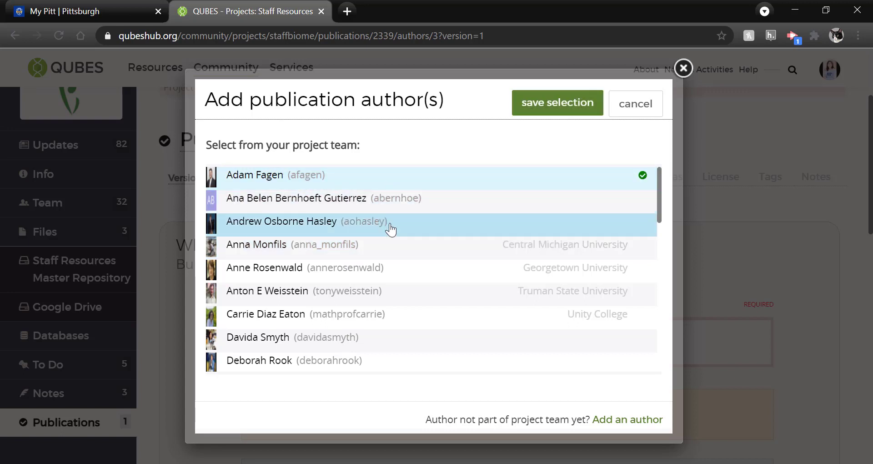
click(389, 224)
click(552, 110)
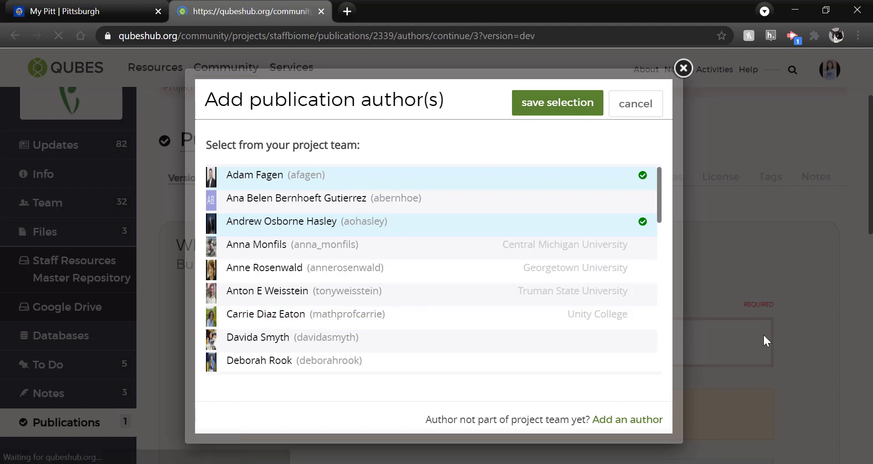
scroll(763, 337, down, 4)
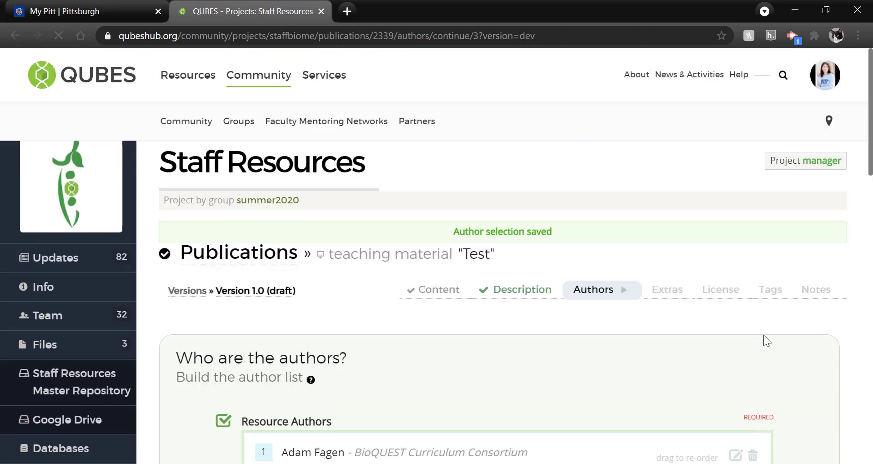
scroll(763, 335, down, 1)
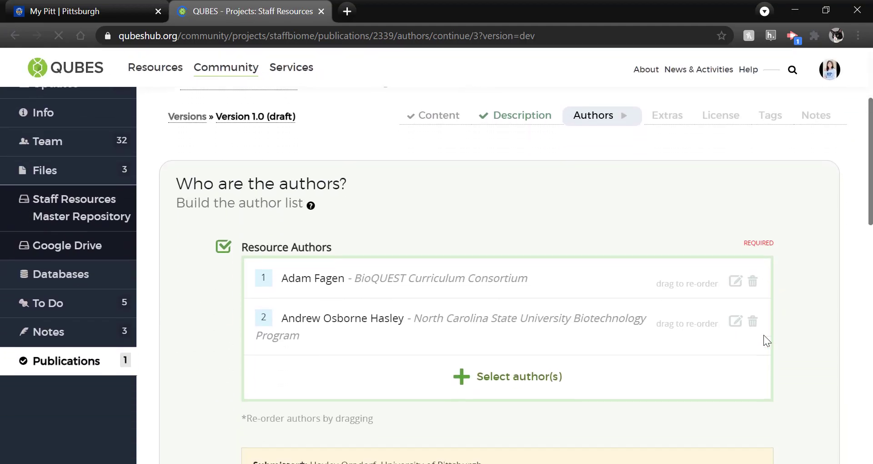
Look up a member by name and add them as an author from QUBES; BioQUEST; University of Pittsburgh.
click(531, 379)
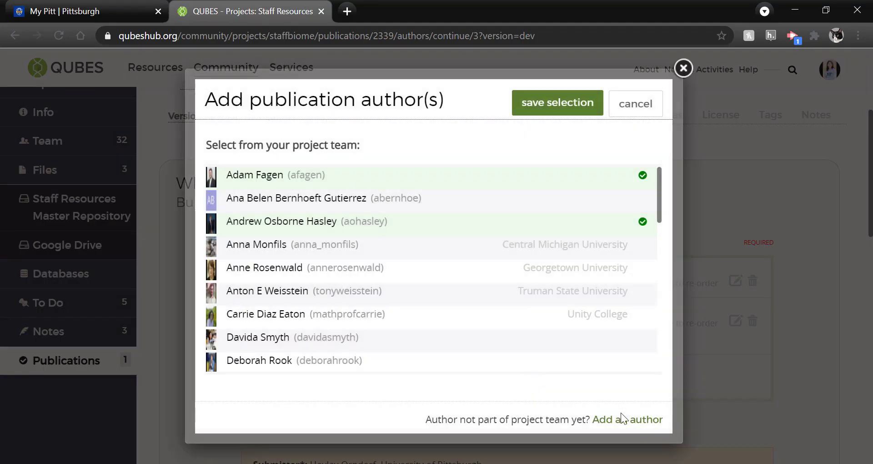
click(622, 420)
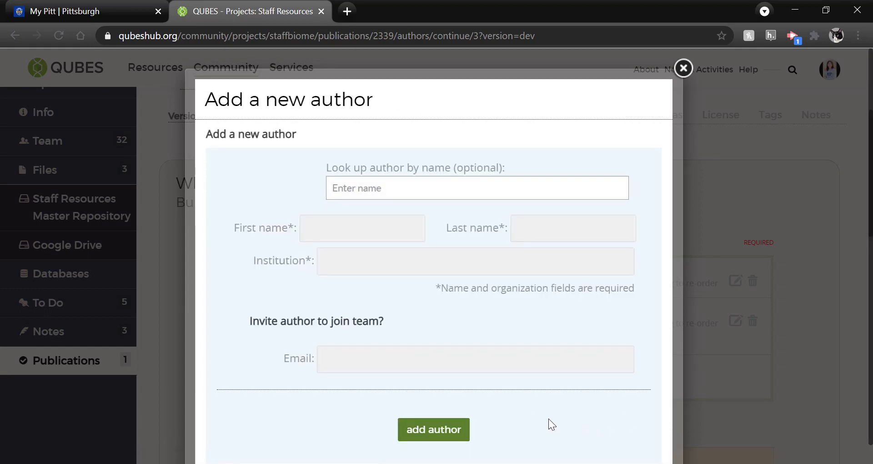
click(447, 158)
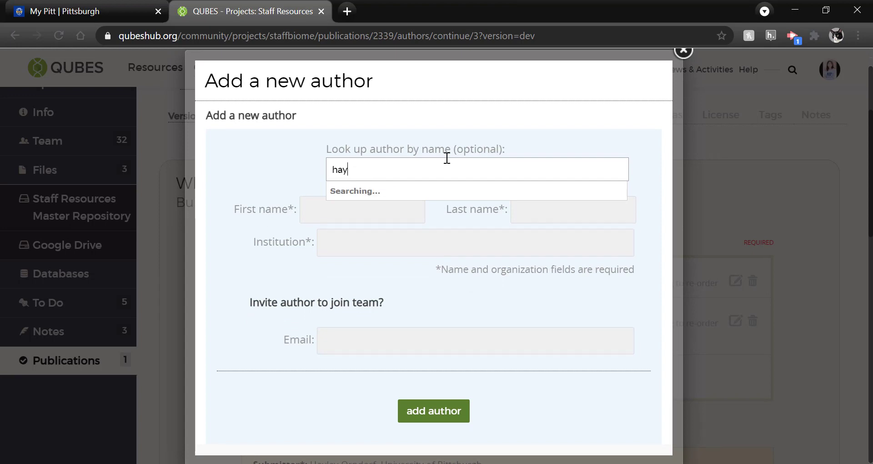
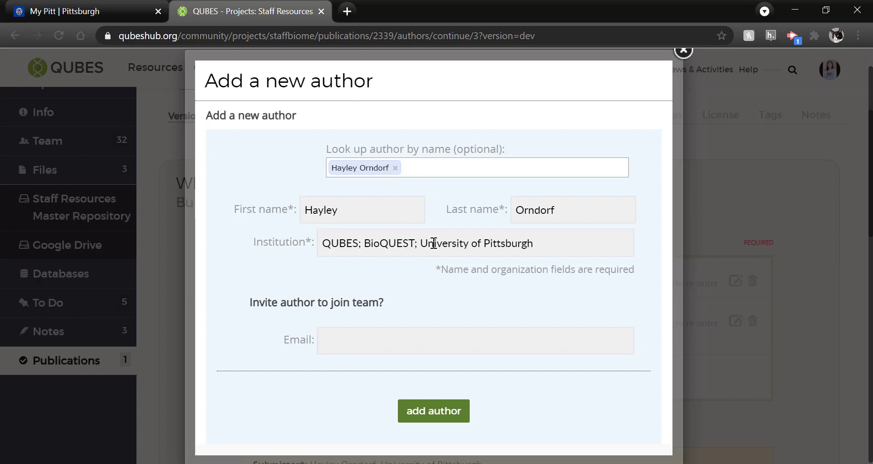
click(395, 172)
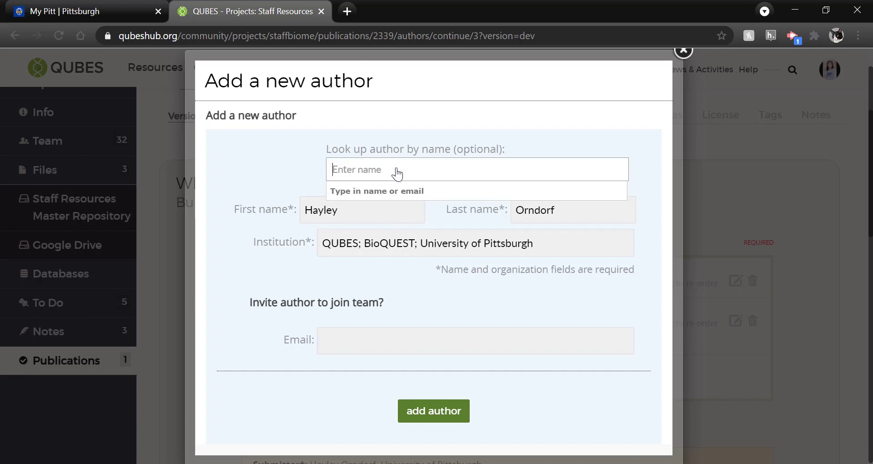
click(351, 211)
click(558, 207)
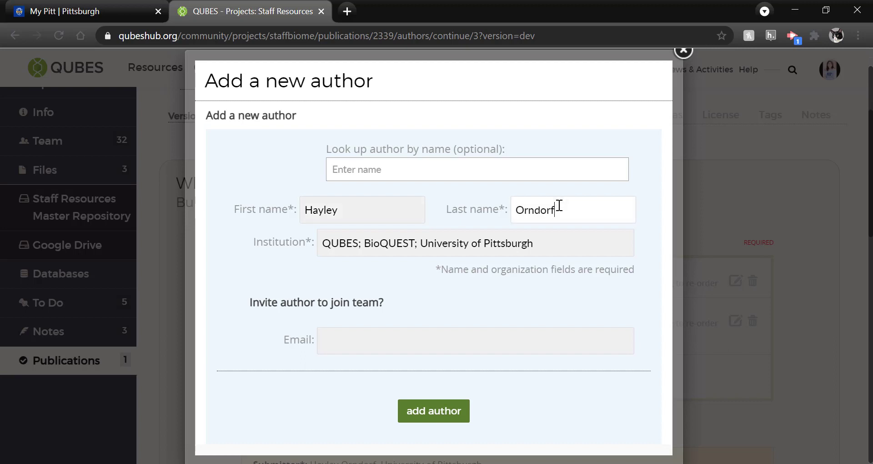
click(558, 246)
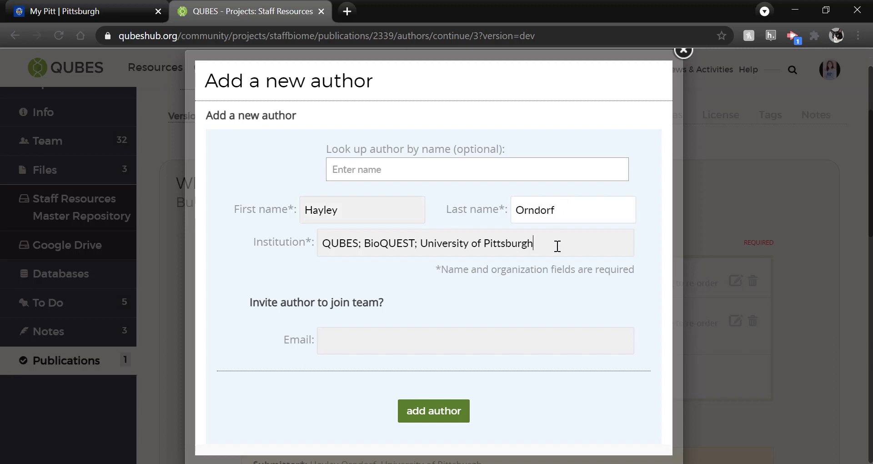
click(441, 415)
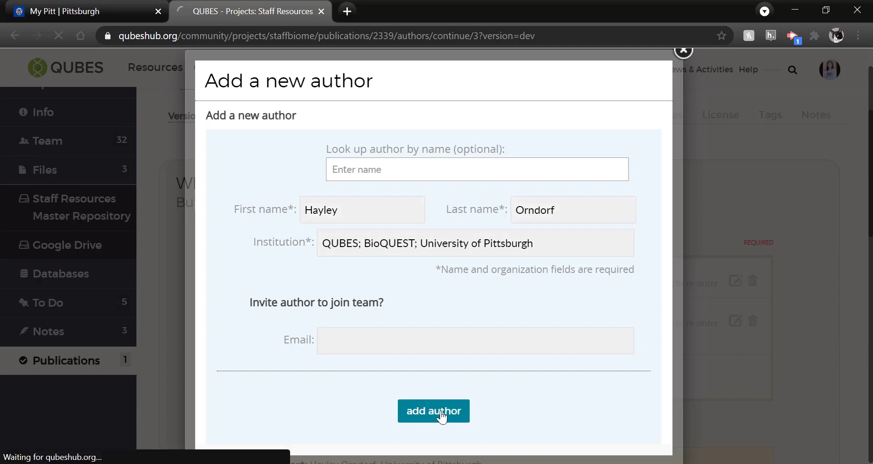
Drag the author rows so the former third author is first and the new author last.
scroll(441, 416, down, 2)
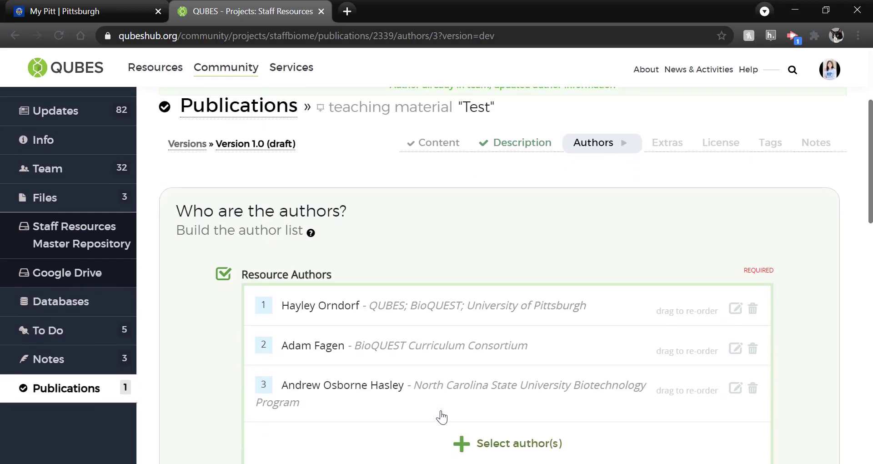
drag(588, 324, 584, 296)
drag(547, 382, 546, 294)
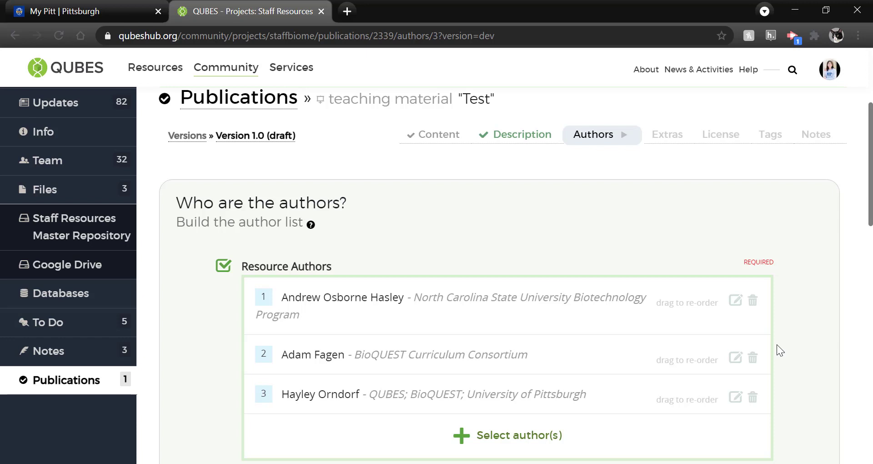
scroll(777, 345, down, 5)
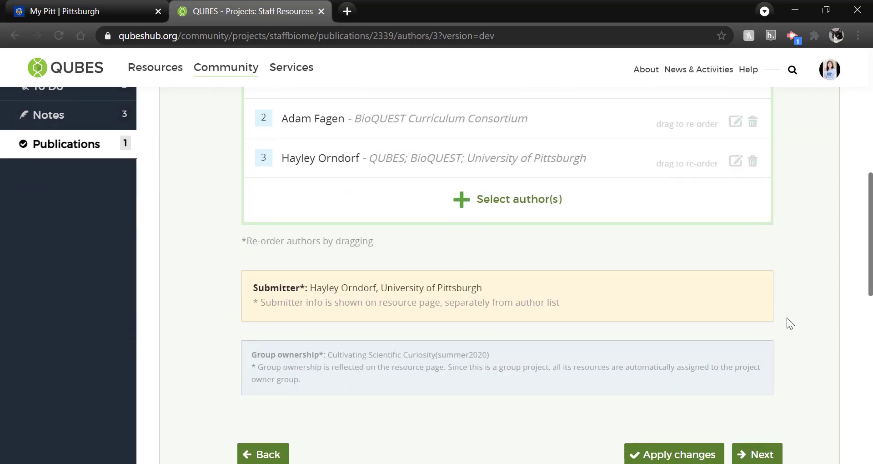
On the Extras step, add 2021 year 7 fmns.png from the Test folder to the image gallery.
scroll(787, 317, down, 2)
click(758, 375)
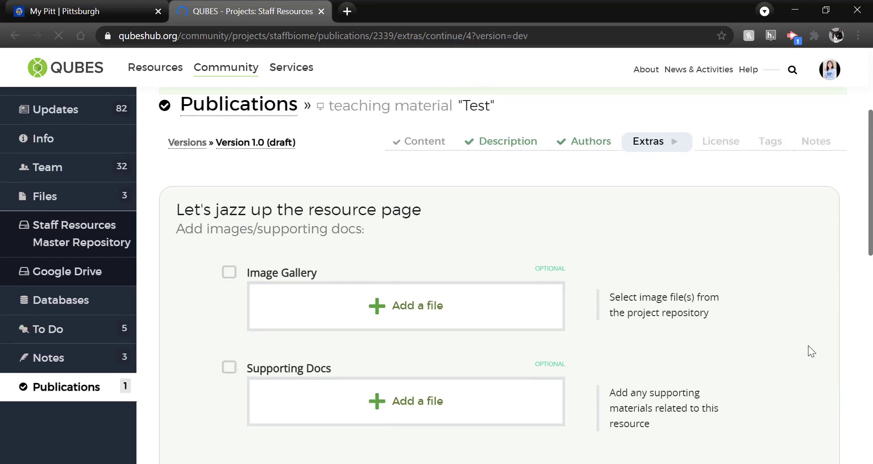
click(403, 307)
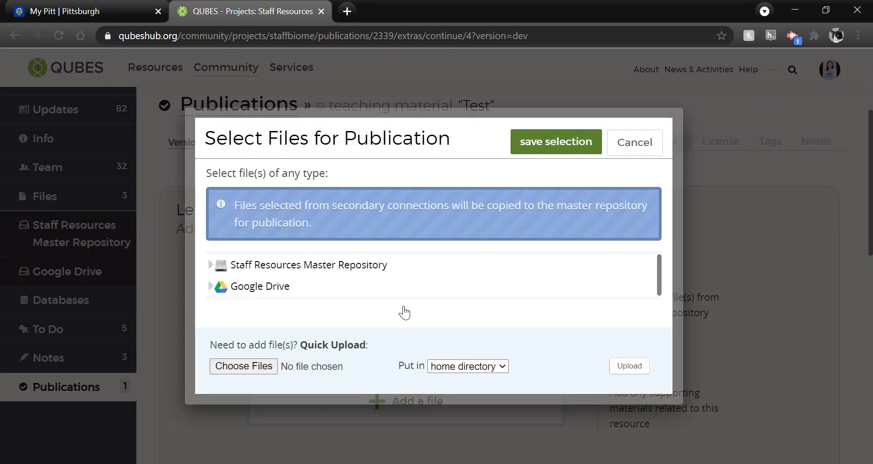
click(215, 268)
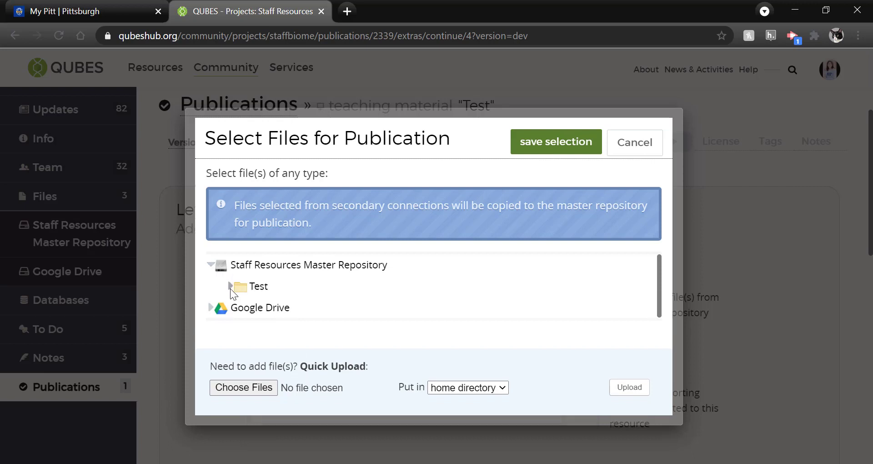
click(230, 288)
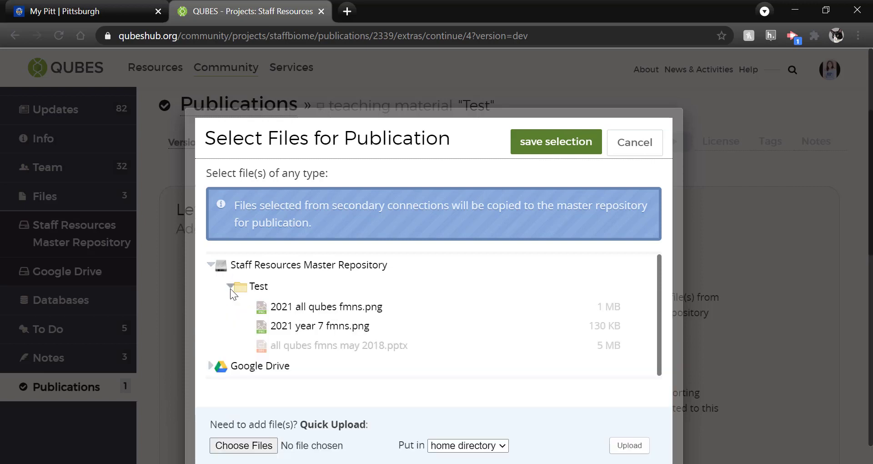
click(302, 331)
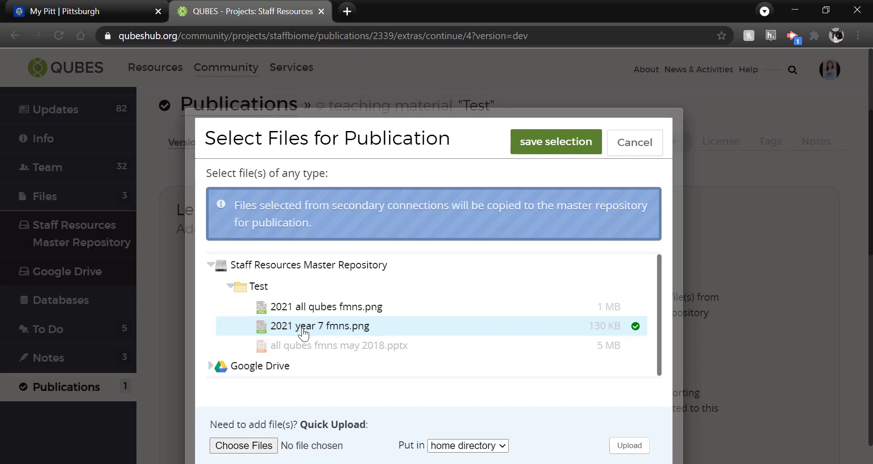
click(556, 150)
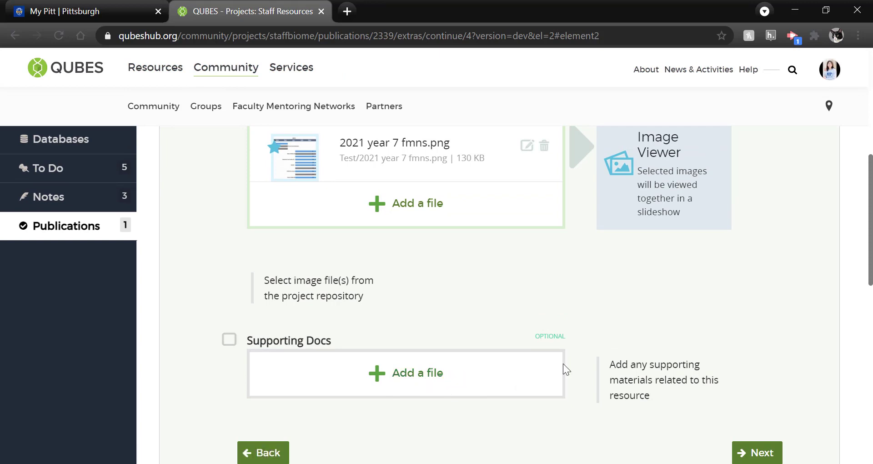
On the license step, review the CC Attribution license details, then deselect it.
click(747, 453)
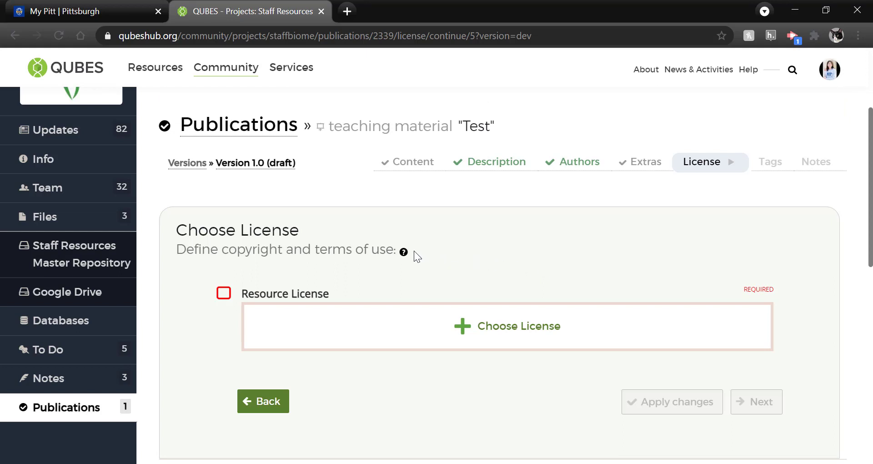
click(534, 331)
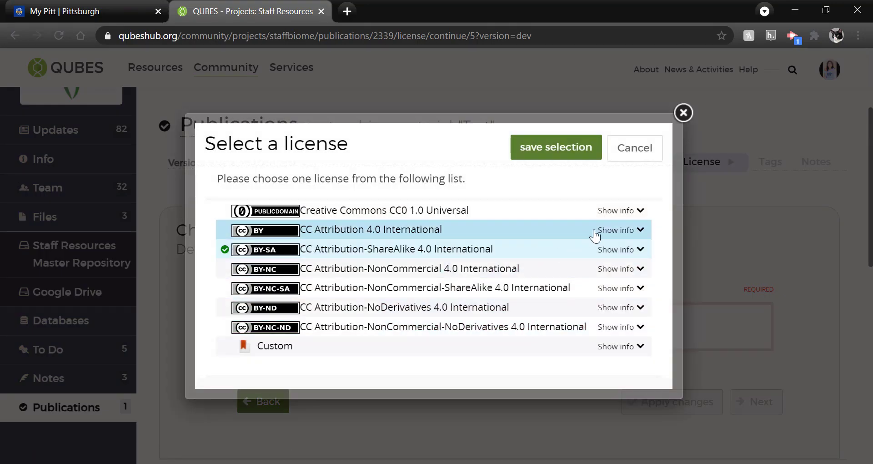
click(640, 230)
scroll(552, 318, down, 1)
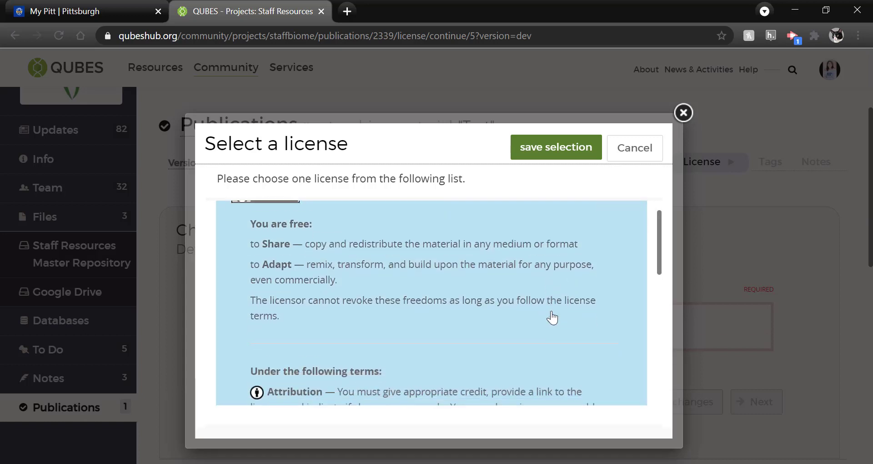
scroll(553, 318, up, 1)
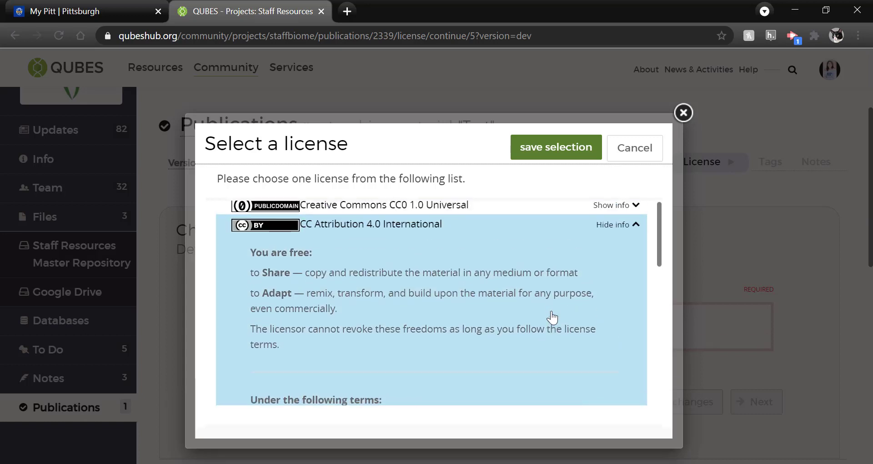
scroll(552, 315, down, 1)
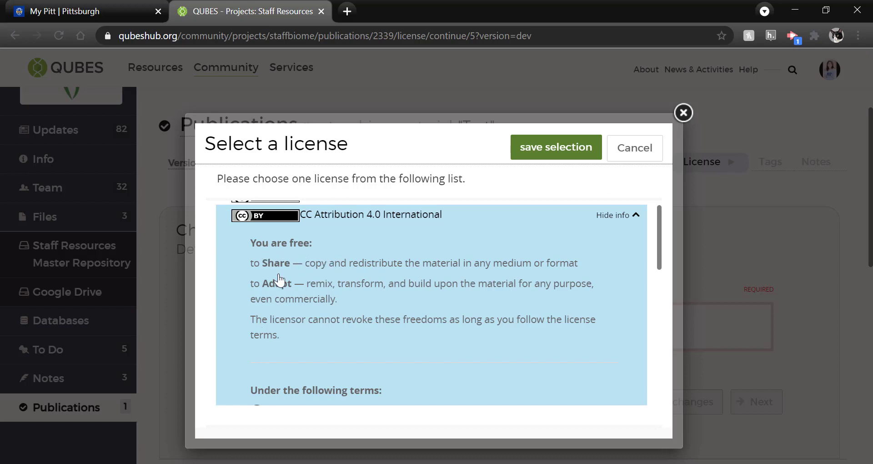
scroll(308, 348, down, 5)
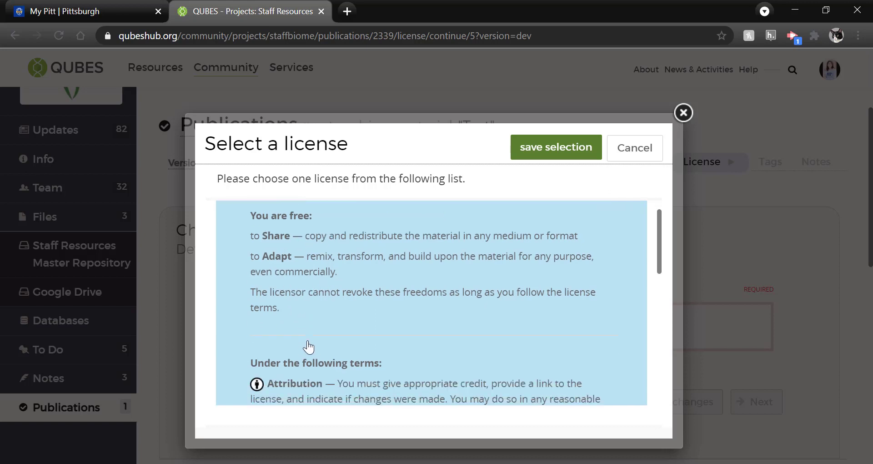
scroll(373, 350, down, 1)
scroll(373, 350, up, 4)
click(500, 230)
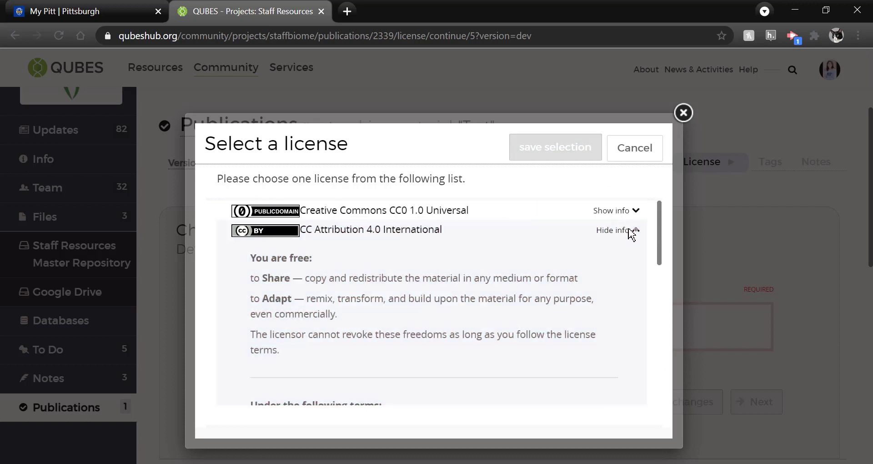
click(630, 231)
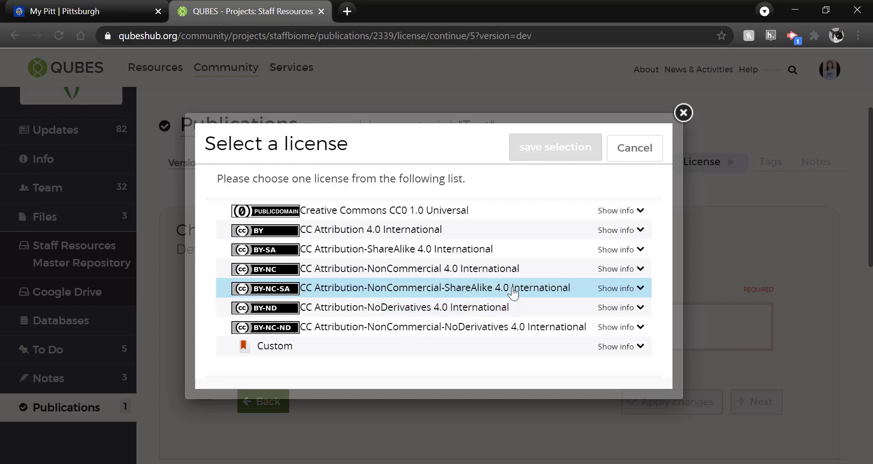
Save CC Attribution-ShareAlike 4.0 International as the license and continue to tagging.
click(514, 251)
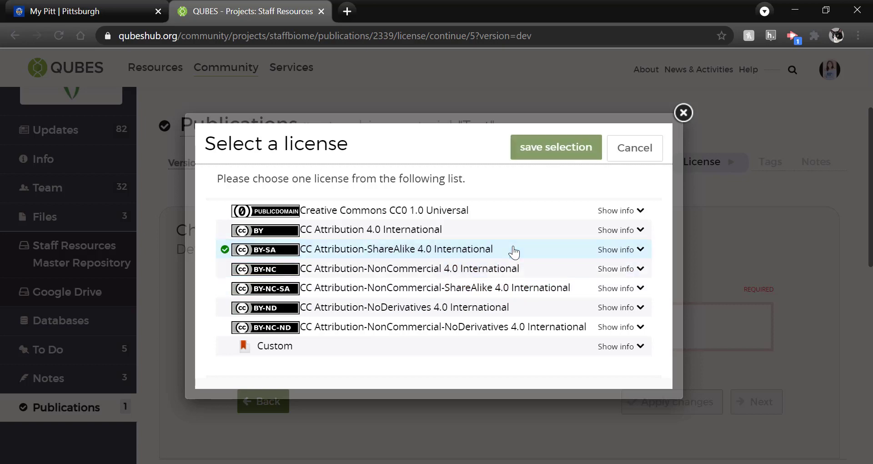
click(556, 147)
scroll(751, 302, down, 10)
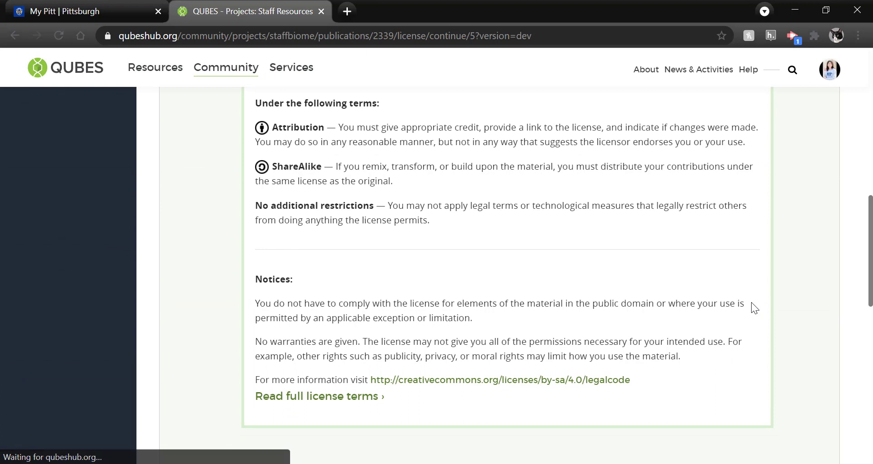
scroll(751, 303, down, 2)
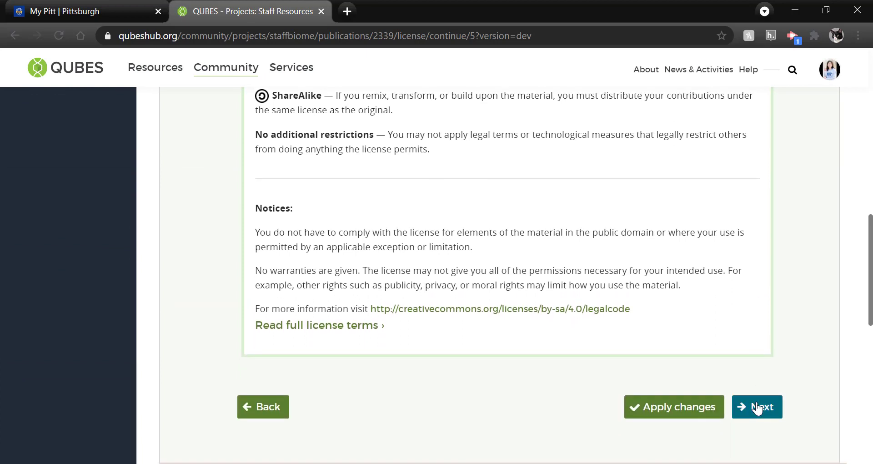
click(756, 406)
Tag the resource as Teaching material with an Undergraduate audience level.
scroll(614, 340, down, 3)
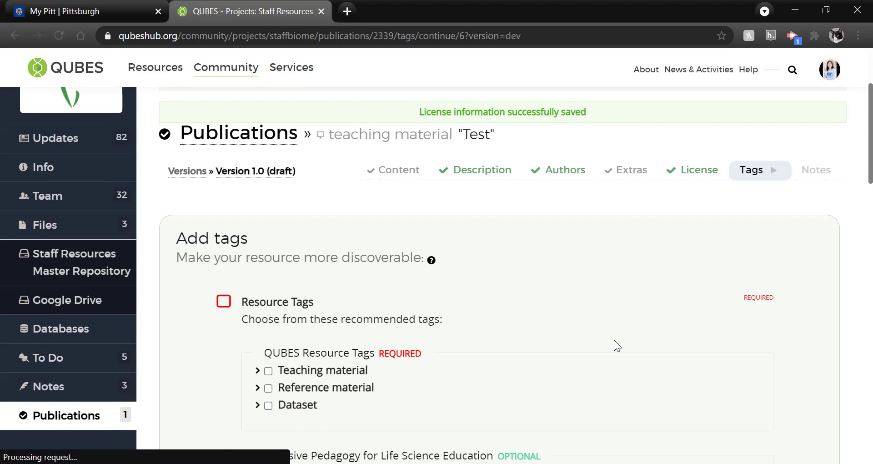
scroll(613, 339, down, 2)
scroll(614, 339, down, 1)
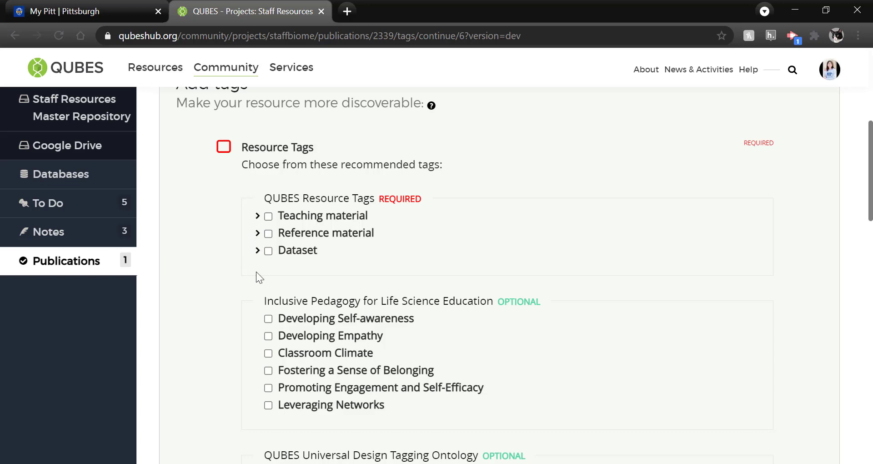
click(268, 217)
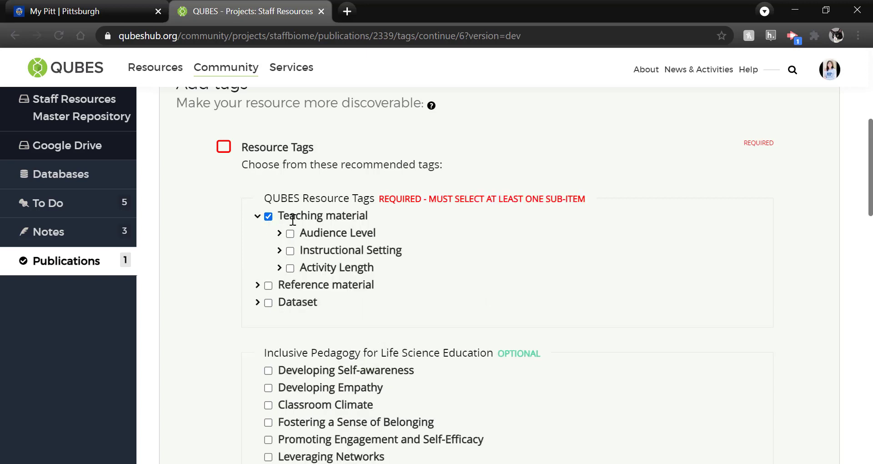
click(290, 234)
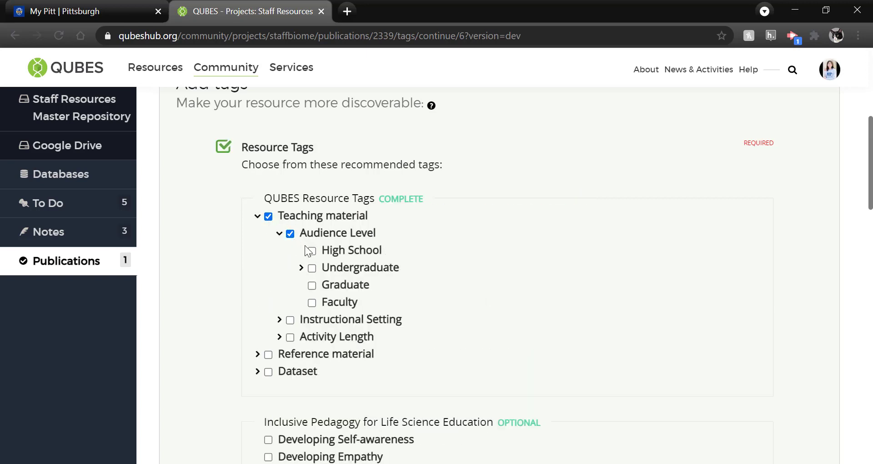
click(312, 269)
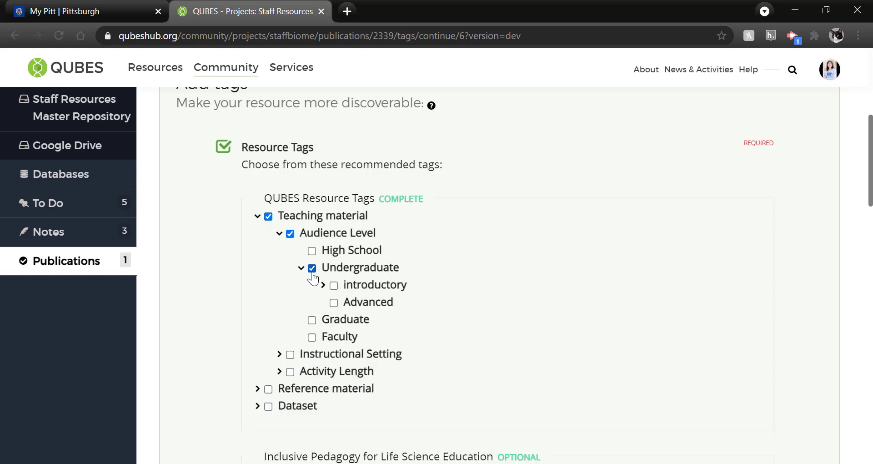
Add a Lecture instructional setting tag and a 1 Hour activity length tag.
click(290, 355)
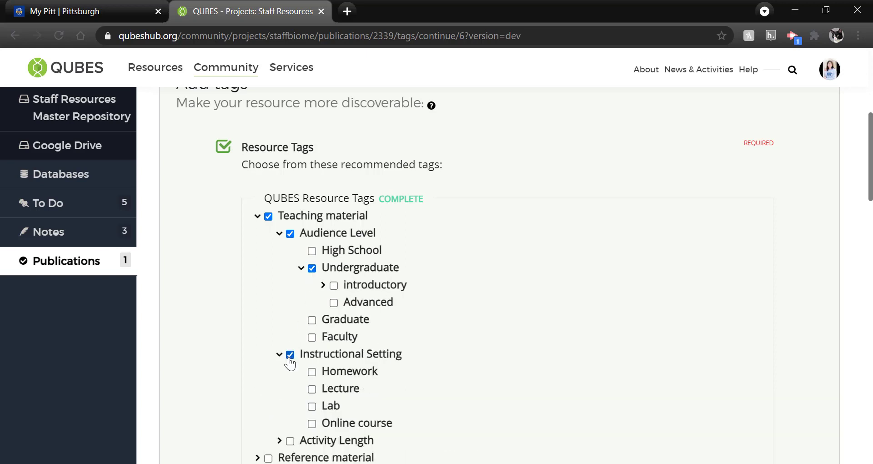
click(311, 389)
scroll(313, 391, down, 1)
click(290, 395)
scroll(291, 395, down, 1)
click(312, 366)
scroll(313, 373, down, 3)
scroll(312, 373, down, 2)
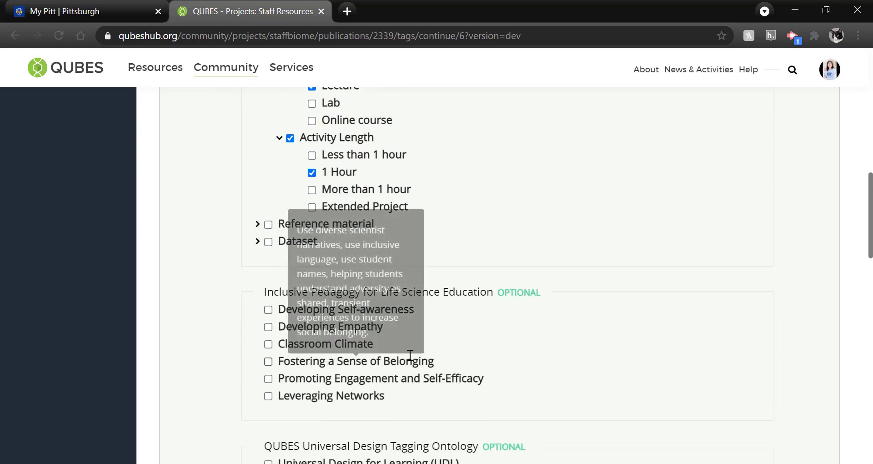
scroll(538, 356, down, 2)
scroll(605, 347, down, 2)
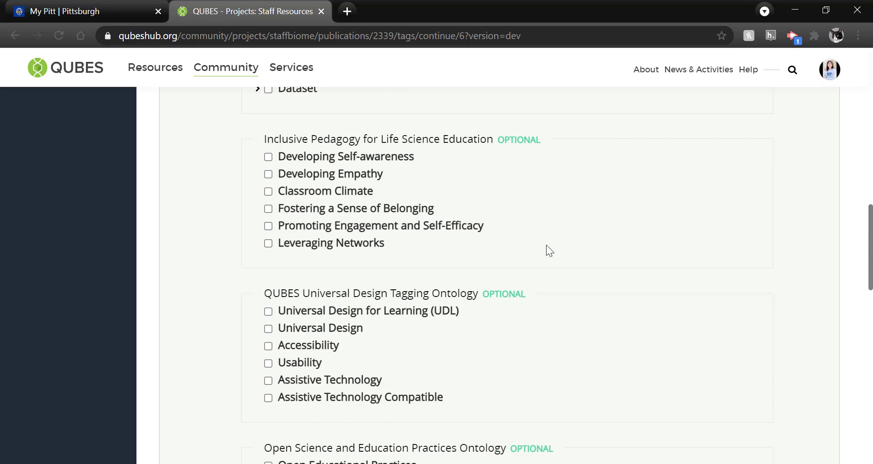
scroll(563, 332, down, 2)
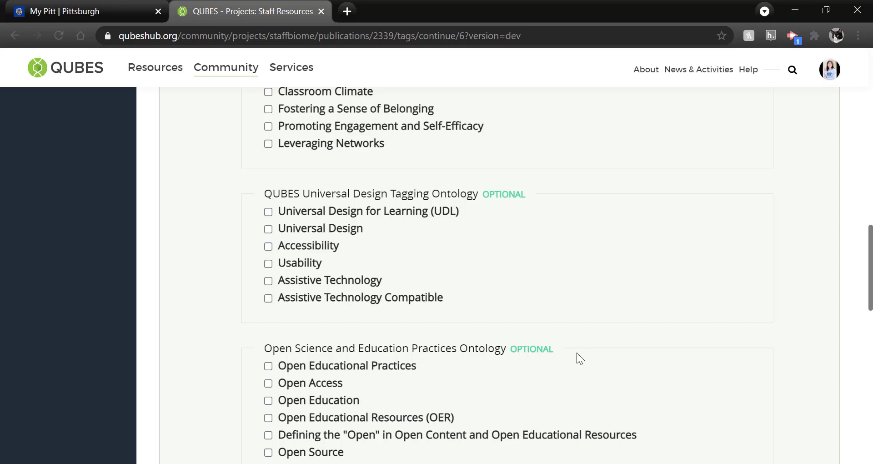
scroll(576, 352, down, 1)
mouse_move(423, 206)
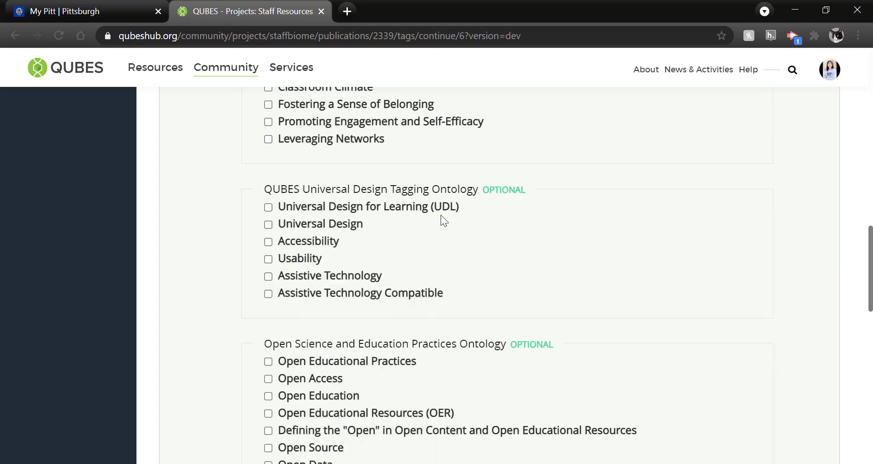
Add 'genetics' as a custom tag from the 'gene' suggestions and proceed to Notes.
scroll(477, 231, down, 5)
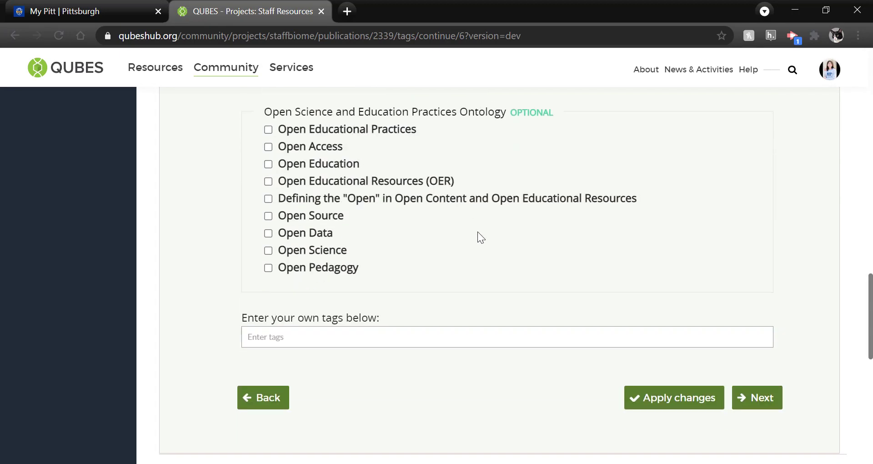
click(359, 336)
text(gene)
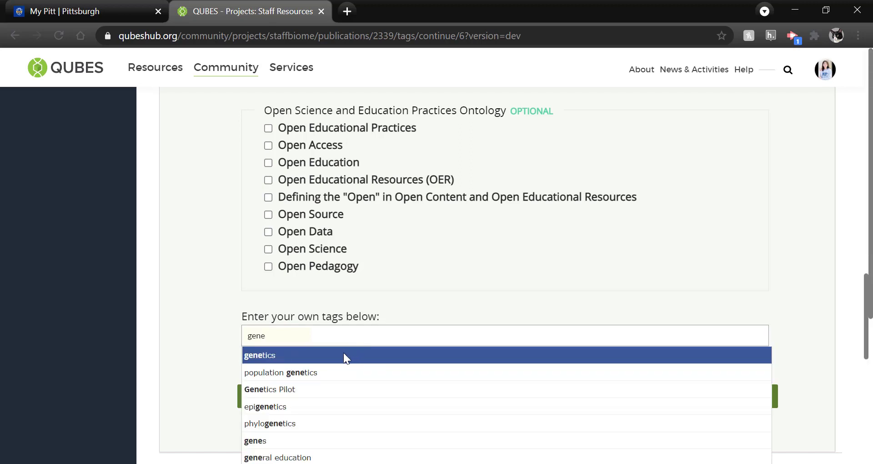
click(344, 355)
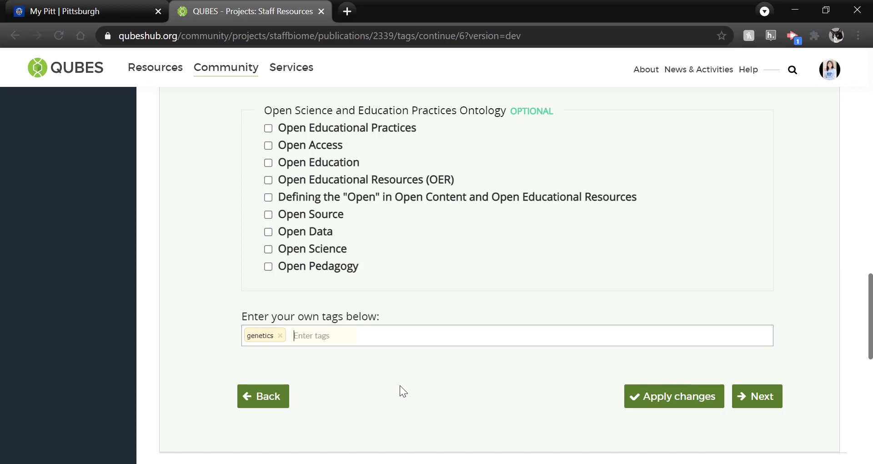
click(754, 396)
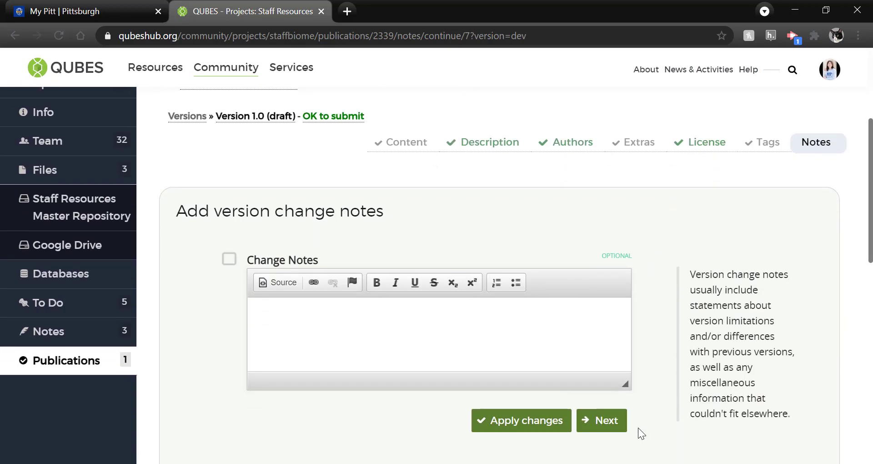
Leave the change notes empty and continue to the review page.
click(612, 429)
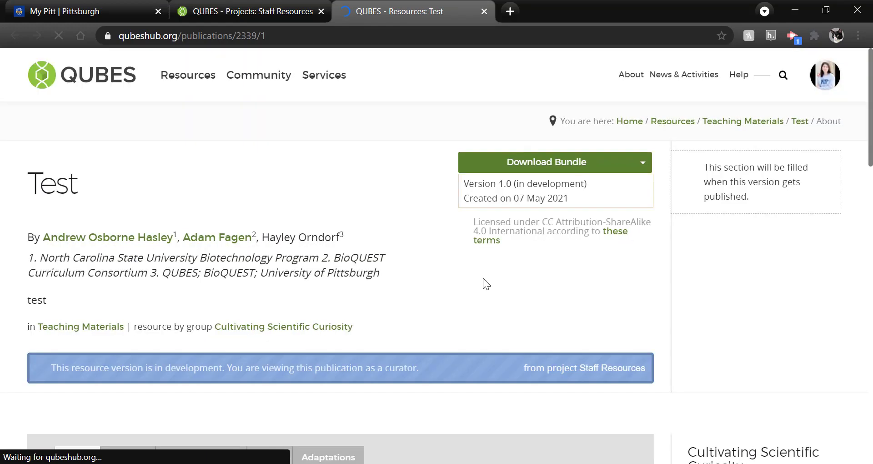
scroll(485, 283, down, 2)
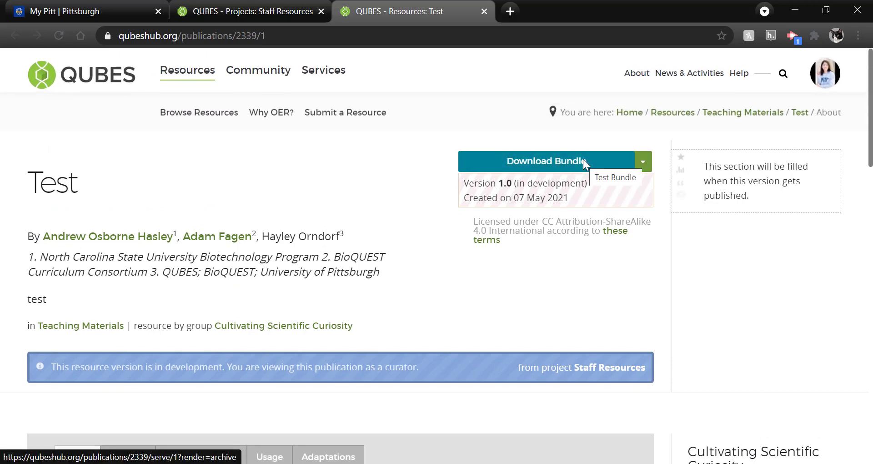
scroll(390, 322, down, 5)
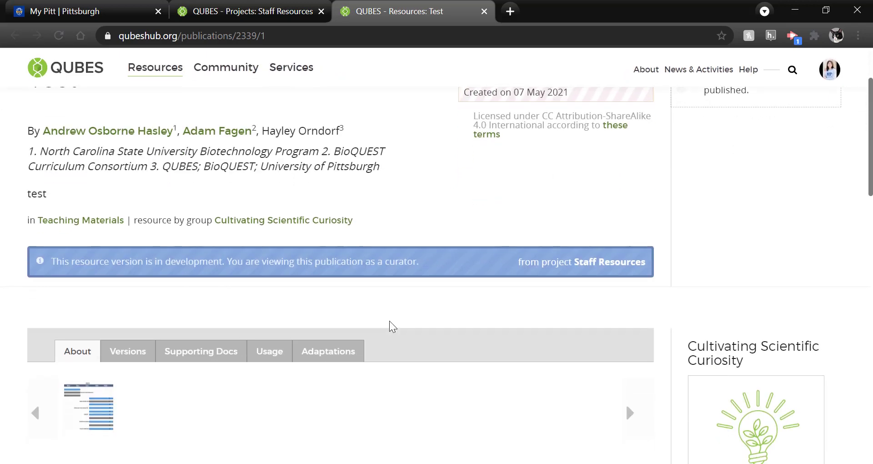
scroll(389, 321, down, 6)
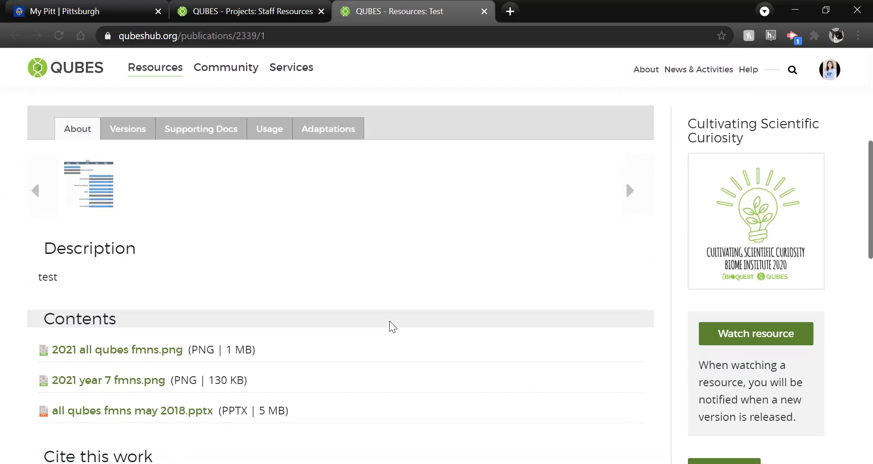
scroll(389, 320, down, 2)
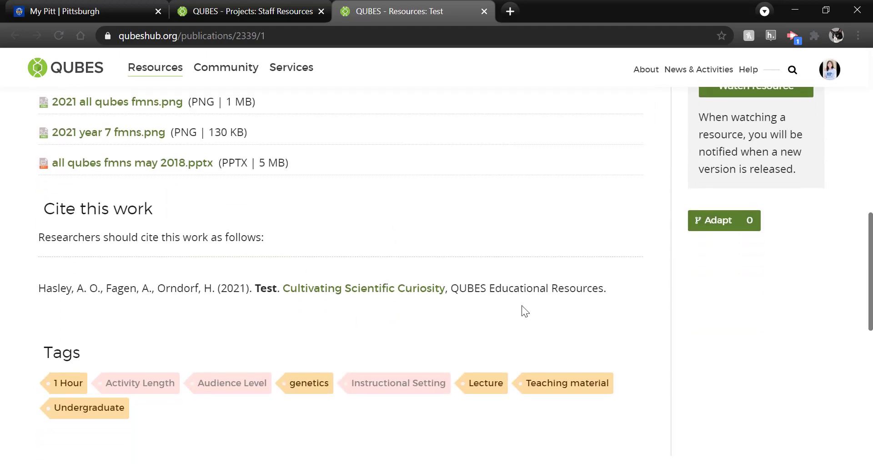
scroll(523, 308, up, 5)
scroll(522, 305, up, 2)
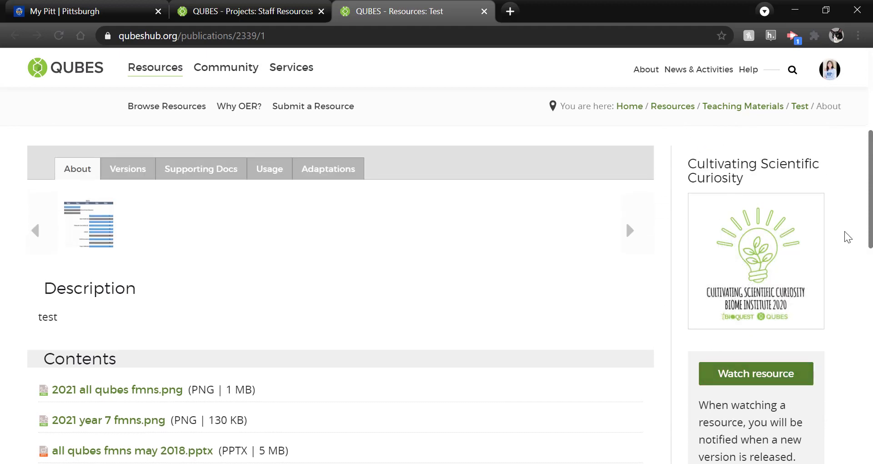
mouse_move(696, 314)
scroll(696, 314, up, 6)
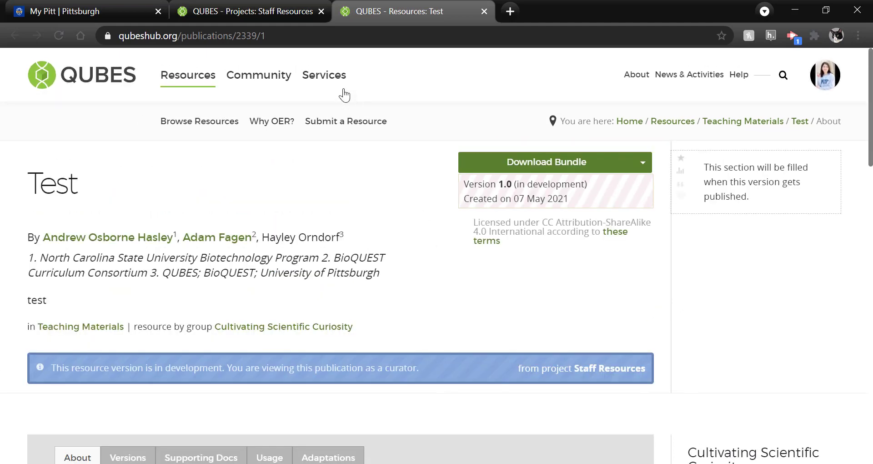
Return to the Projects: Staff Resources tab and scroll the Review Submission page down to Agreements.
click(258, 10)
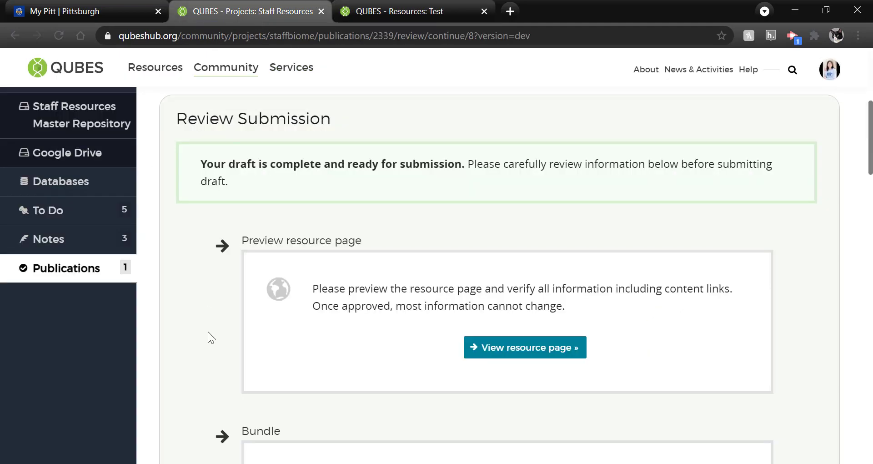
scroll(208, 333, down, 1)
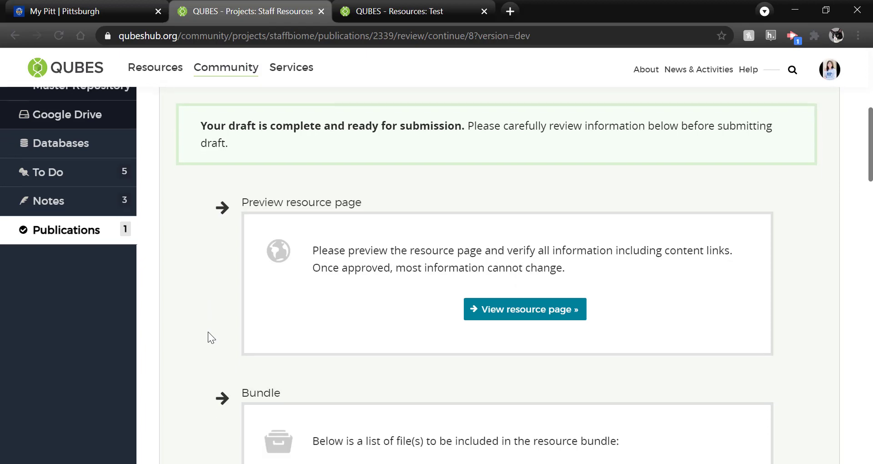
scroll(209, 332, down, 2)
scroll(208, 331, down, 3)
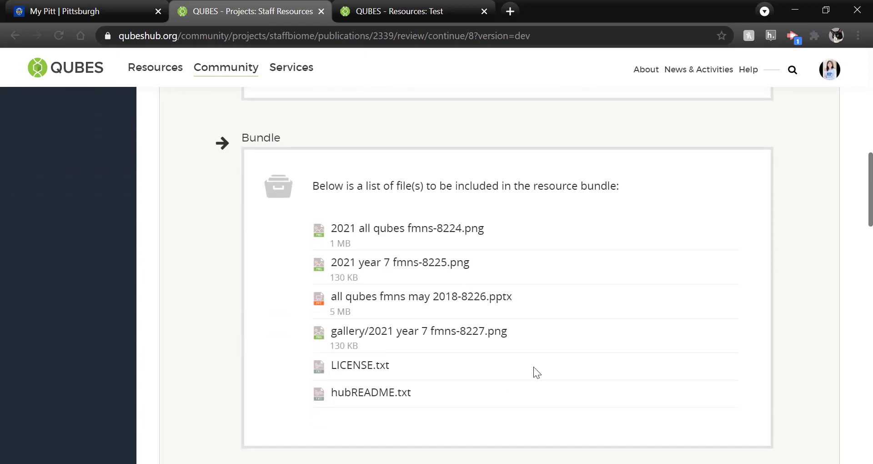
scroll(533, 369, down, 5)
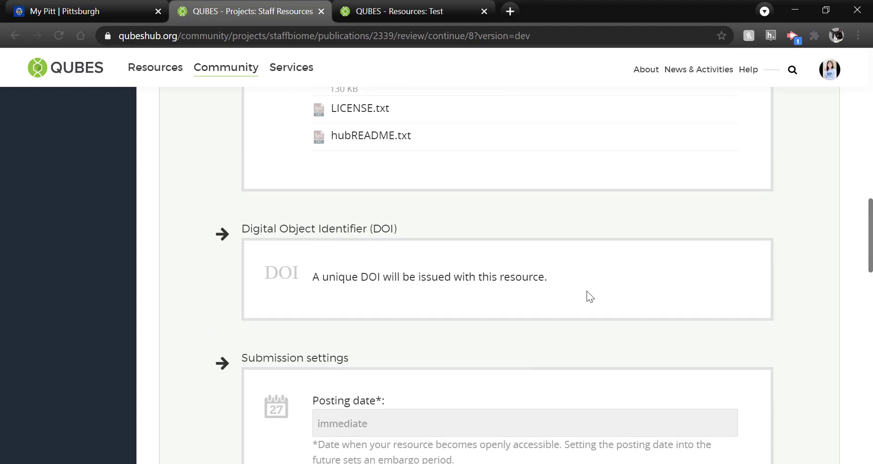
scroll(587, 291, down, 3)
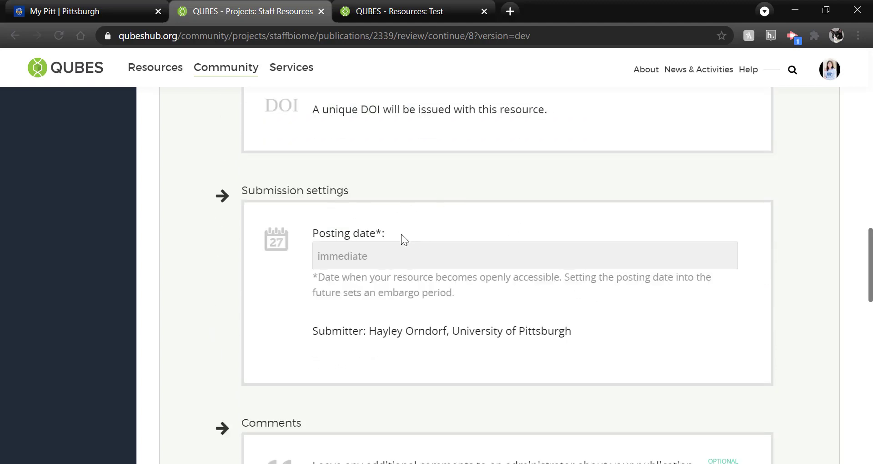
scroll(273, 326, down, 2)
scroll(273, 326, down, 4)
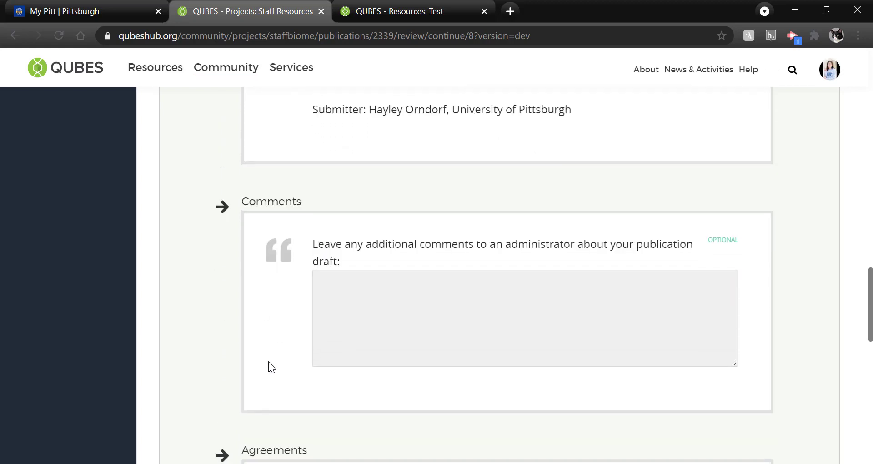
scroll(269, 361, down, 1)
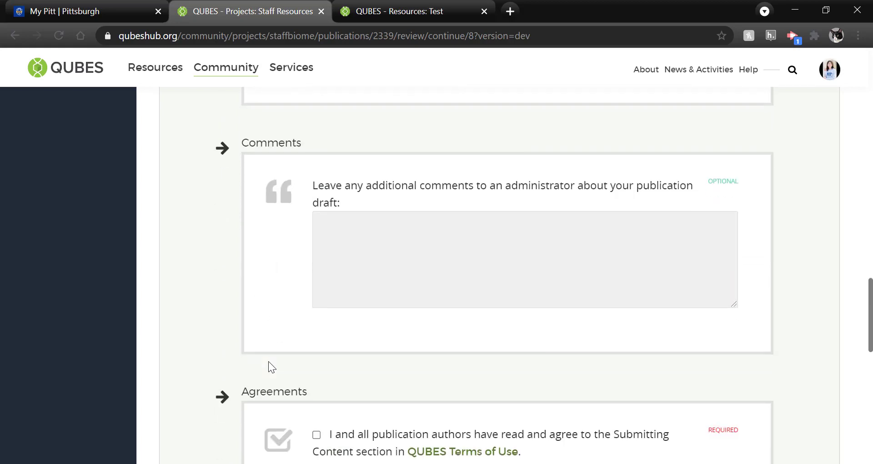
scroll(268, 362, down, 3)
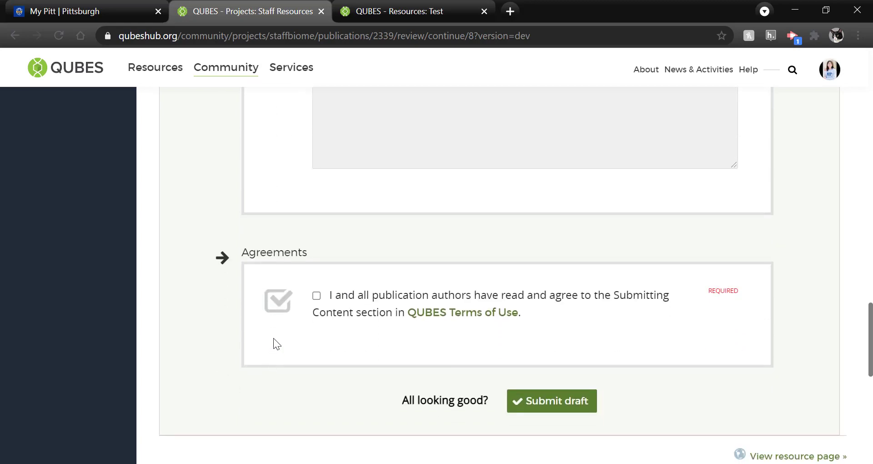
Read the QUBES Terms of Use popup, then tick the terms agreement checkbox.
click(446, 317)
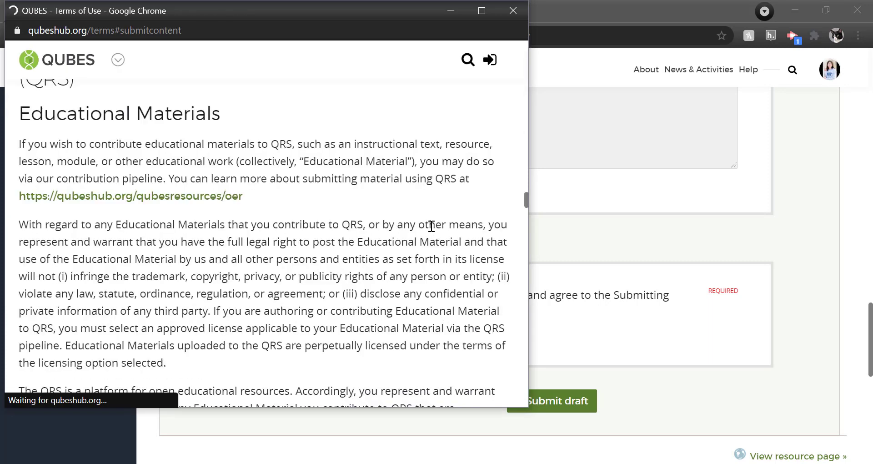
click(509, 11)
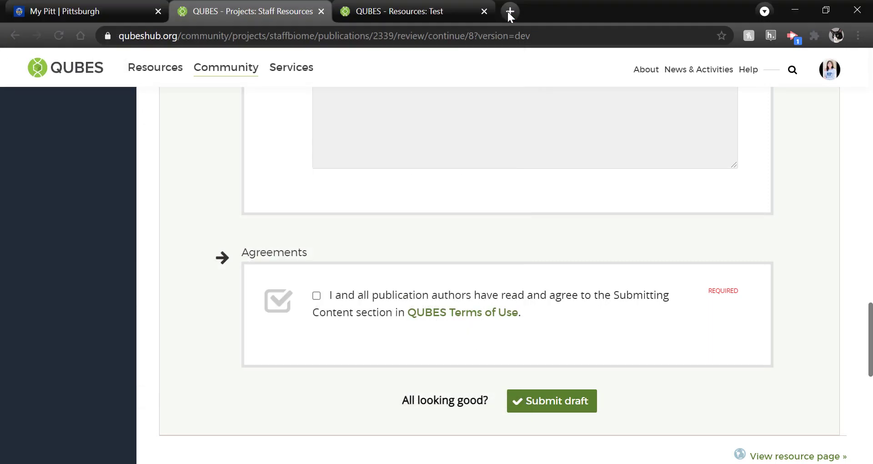
click(317, 295)
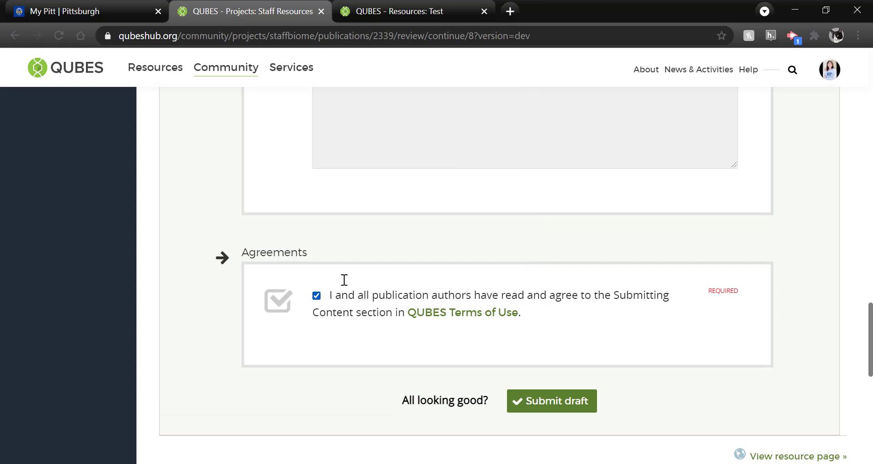